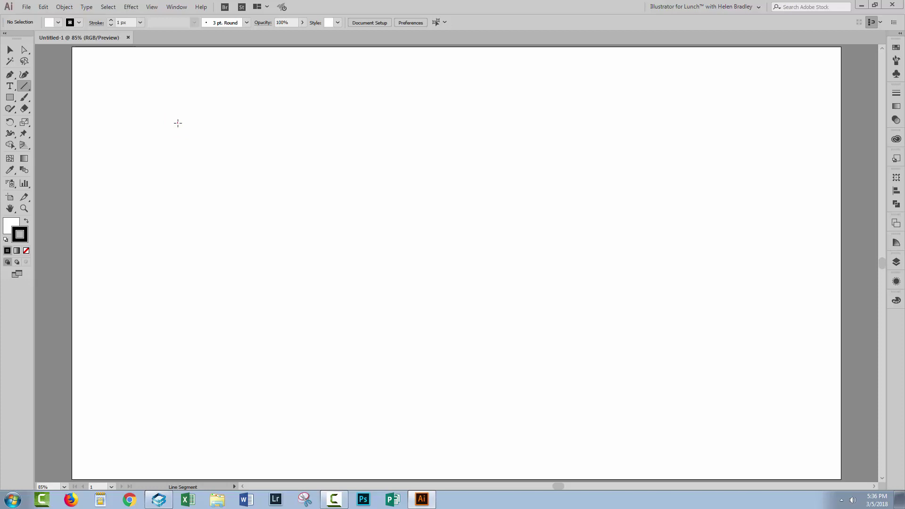
Draw a vertical line about 482 px tall near the artboard's left edge, with a 3 px stroke
{"action": "left_click_drag", "start_coordinate": [178, 123], "coordinate": [166, 316]}
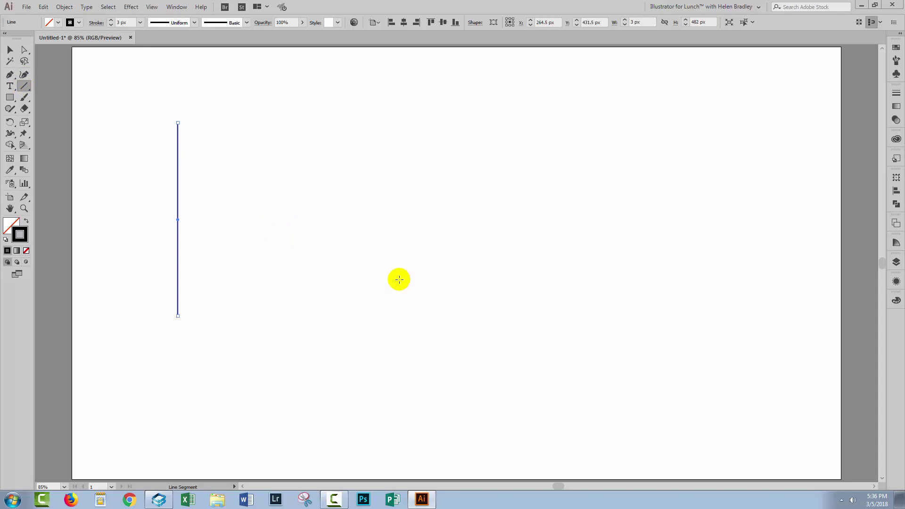
{"action": "left_click", "coordinate": [10, 50]}
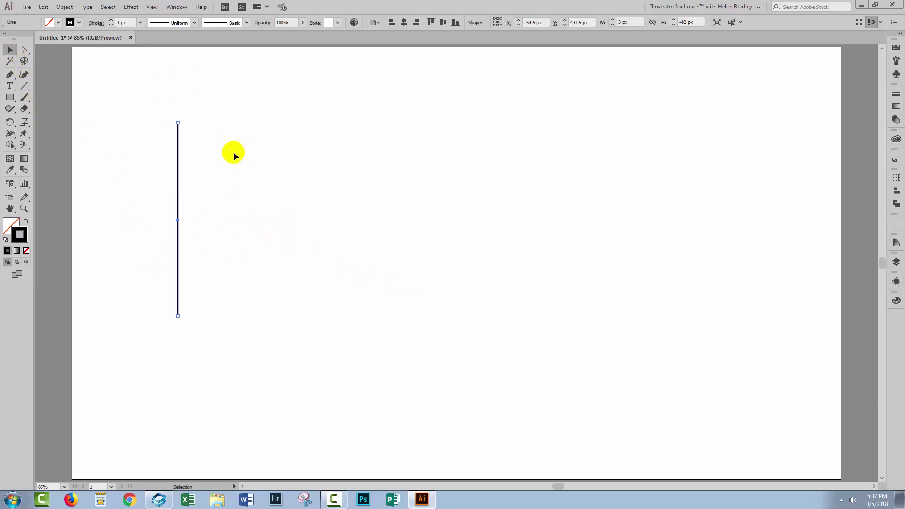
Apply a Transform effect that makes 13 copies of the line, moved 40 px horizontally
{"action": "left_click", "coordinate": [131, 6]}
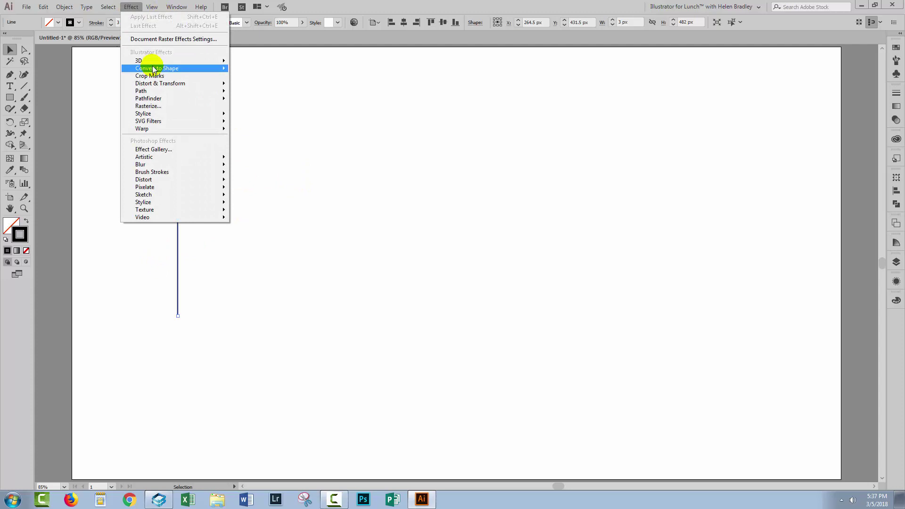
{"action": "mouse_move", "coordinate": [151, 83]}
{"action": "left_click", "coordinate": [58, 116]}
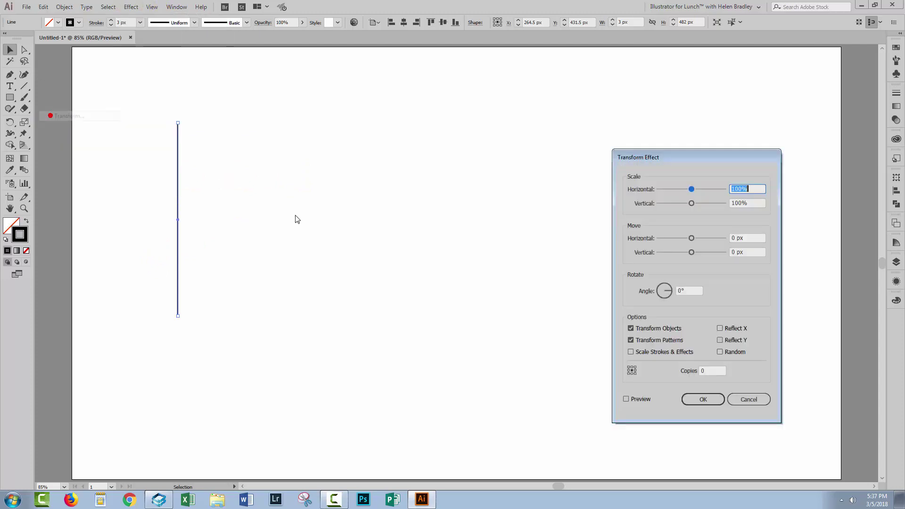
{"action": "left_click", "coordinate": [626, 398]}
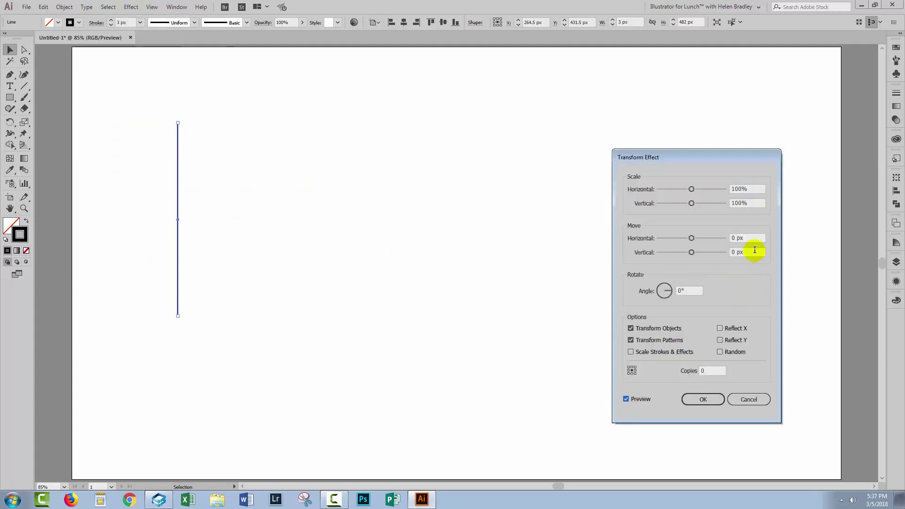
{"action": "left_click", "coordinate": [706, 370]}
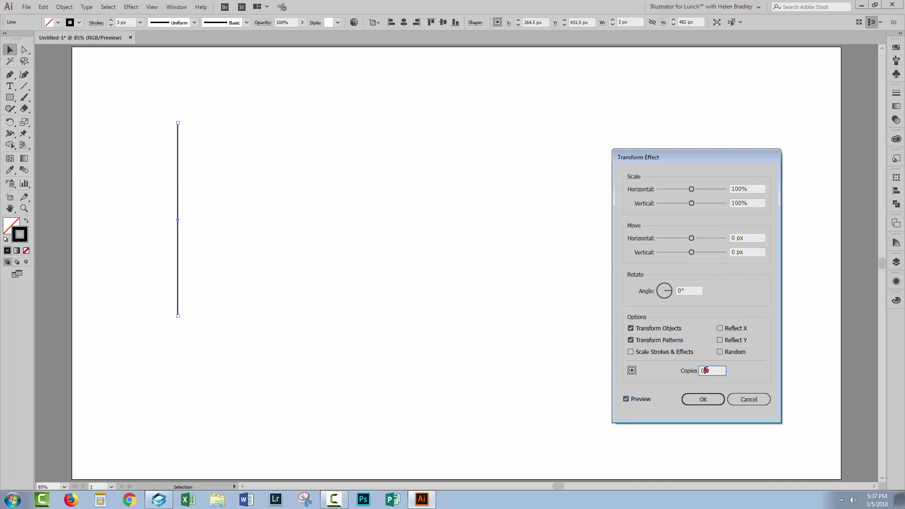
{"action": "left_click", "coordinate": [706, 370]}
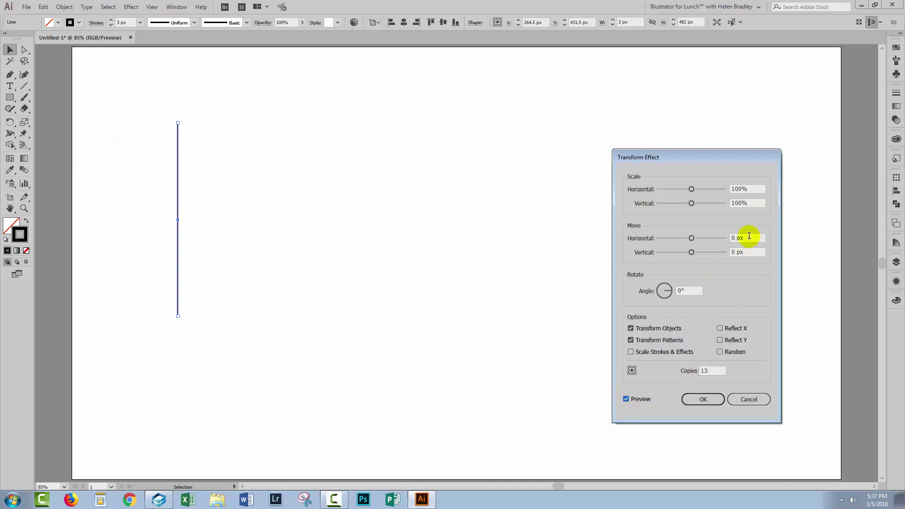
{"action": "left_click", "coordinate": [749, 236]}
{"action": "key", "text": "shift+Up"}
{"action": "key", "text": "shift+Up"}
{"action": "key", "text": "shift+Up"}
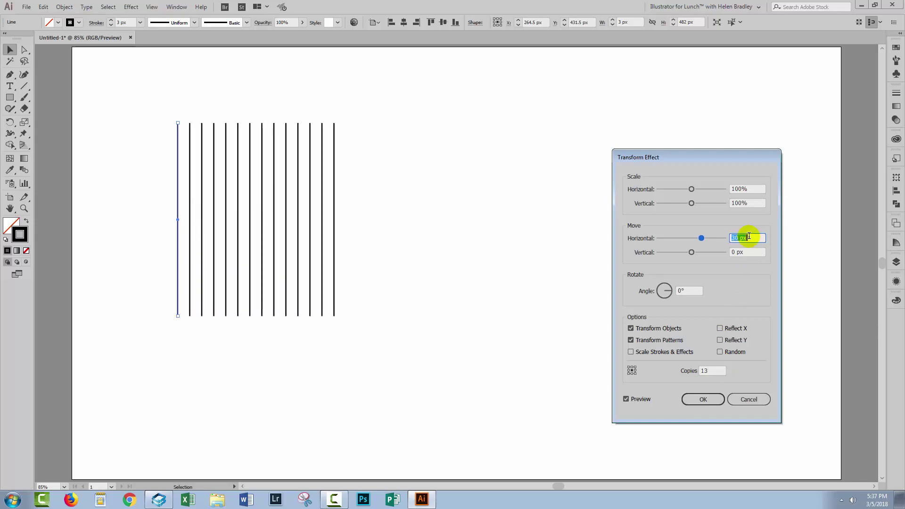
{"action": "key", "text": "shift+Up"}
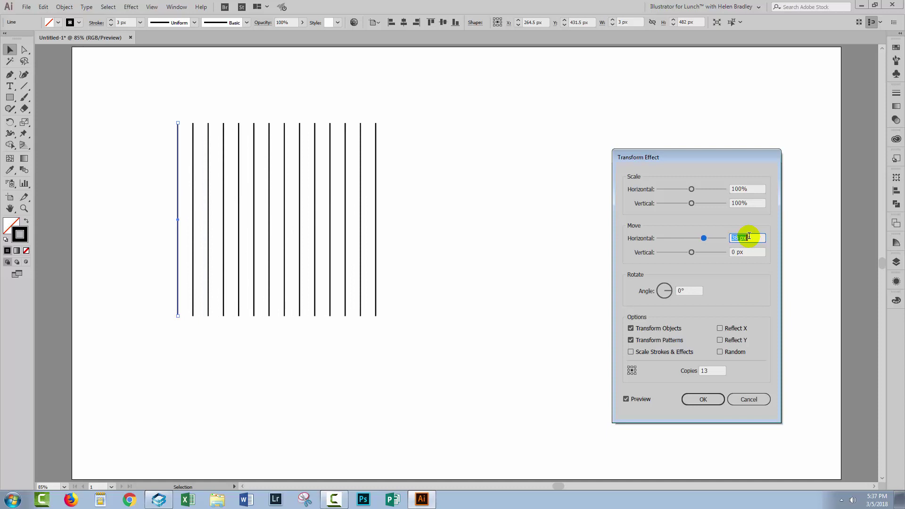
{"action": "key", "text": "shift+Up"}
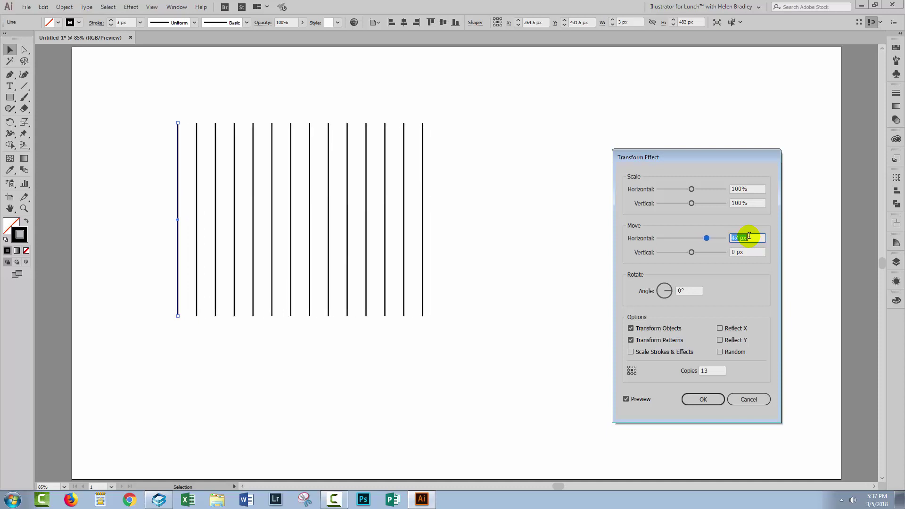
{"action": "key", "text": "shift+Down"}
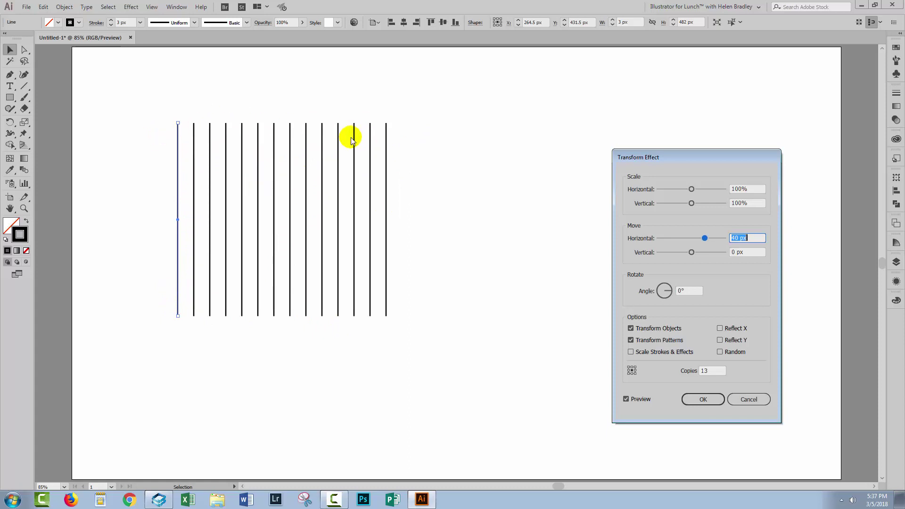
Confirm the 13-copy Transform effect and expand its appearance into real line paths
{"action": "left_click", "coordinate": [703, 399]}
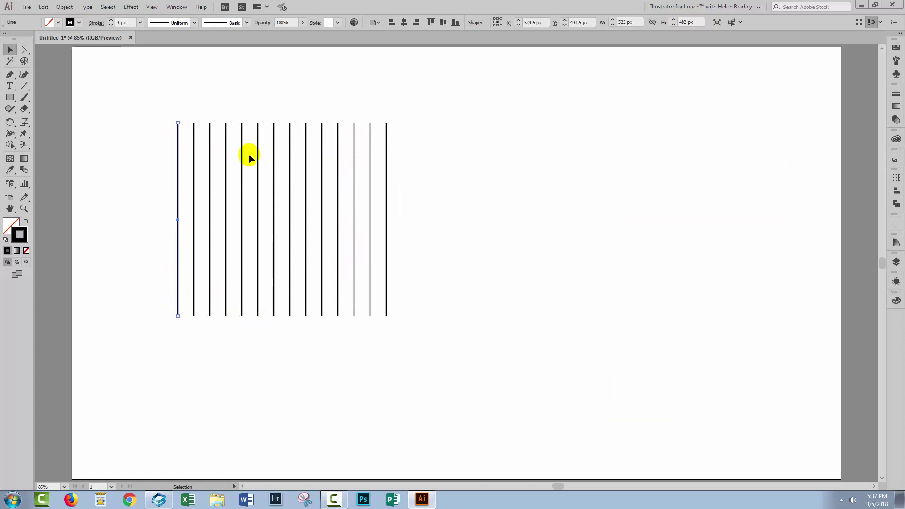
{"action": "left_click", "coordinate": [61, 9]}
{"action": "left_click", "coordinate": [81, 121]}
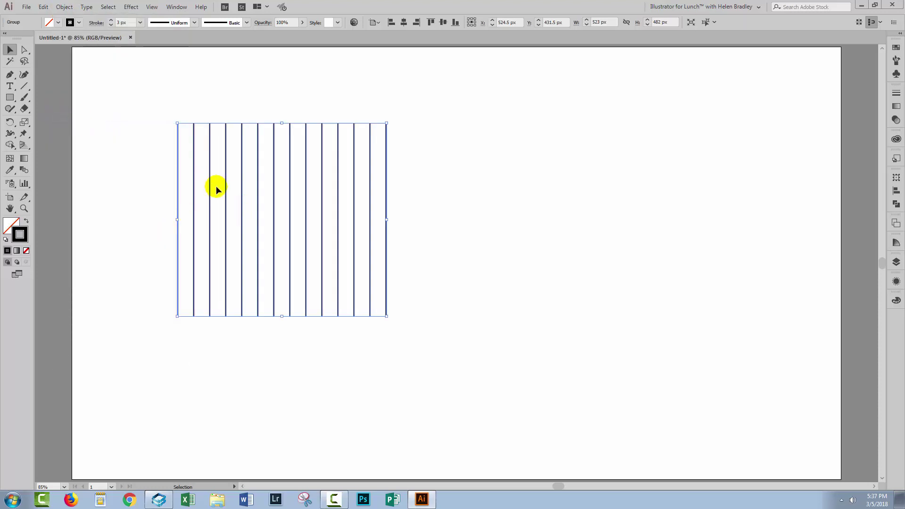
Expand the line group in the Layers panel and ungroup it twice into individual paths
{"action": "left_click", "coordinate": [896, 262]}
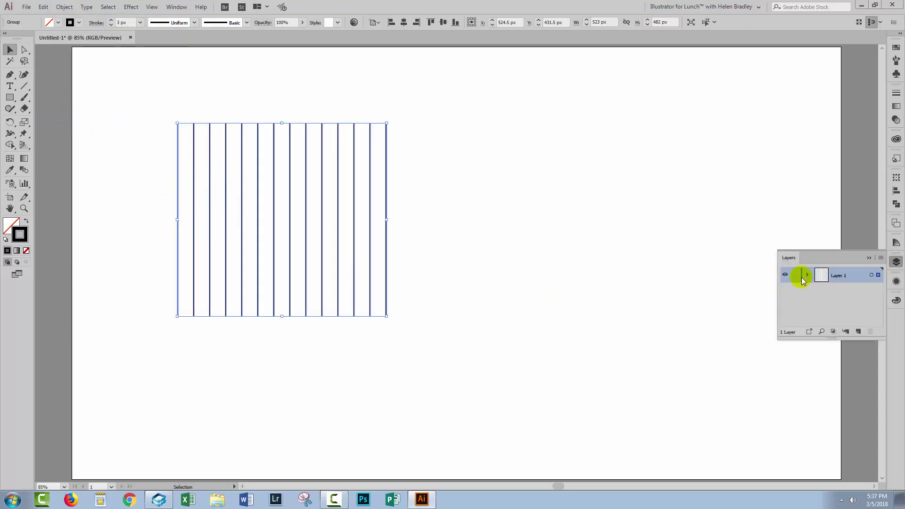
{"action": "left_click", "coordinate": [807, 275]}
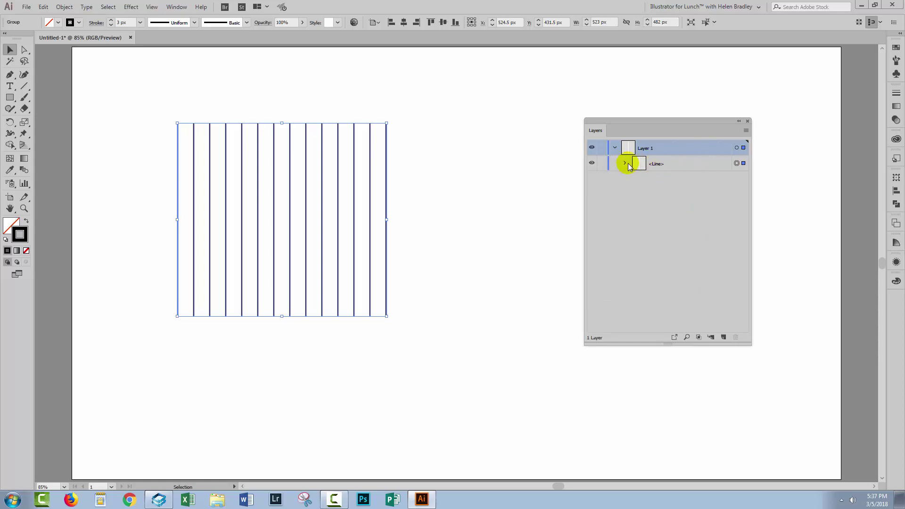
{"action": "left_click", "coordinate": [626, 163]}
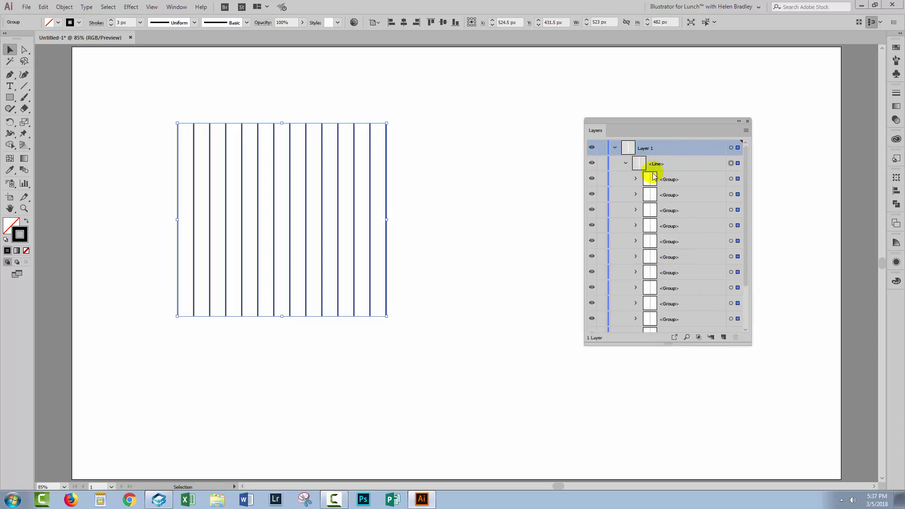
{"action": "left_click", "coordinate": [63, 7]}
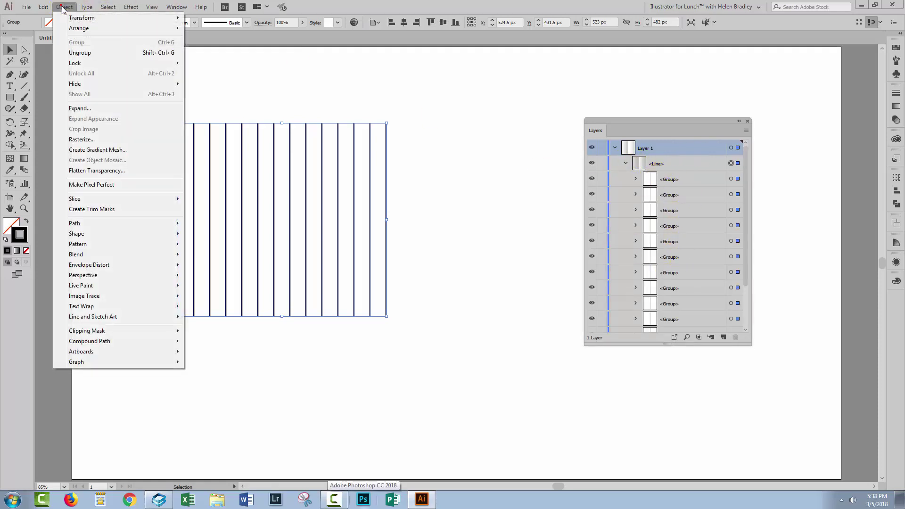
{"action": "left_click", "coordinate": [79, 53]}
{"action": "left_click", "coordinate": [63, 7]}
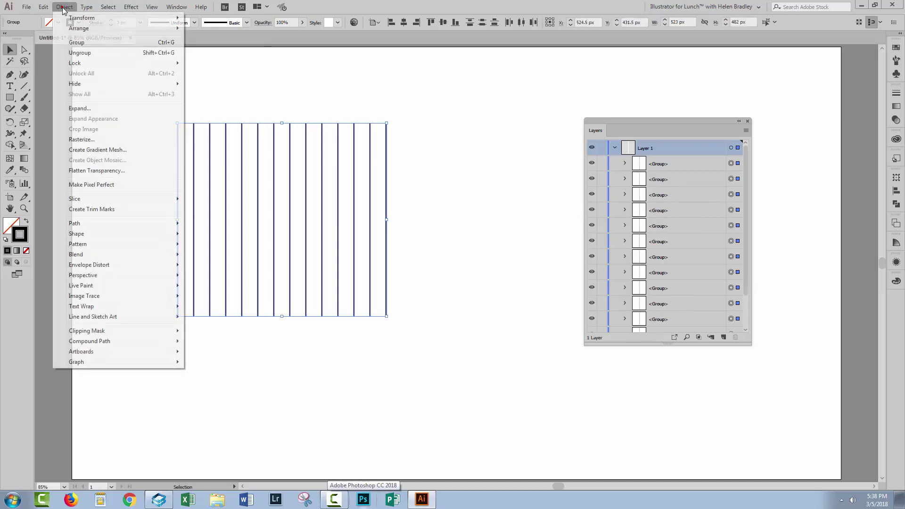
{"action": "left_click", "coordinate": [78, 52]}
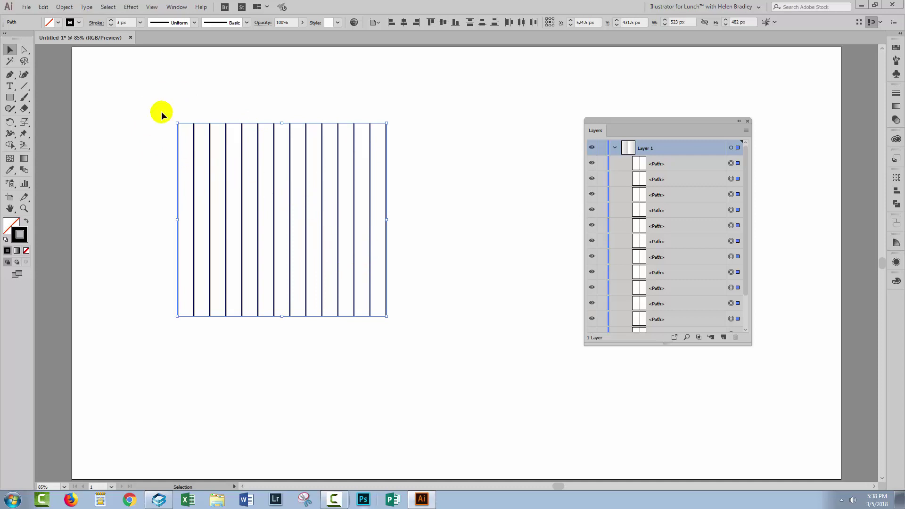
Warp the lines with a Squeeze envelope at 100% bend
{"action": "left_click", "coordinate": [64, 8]}
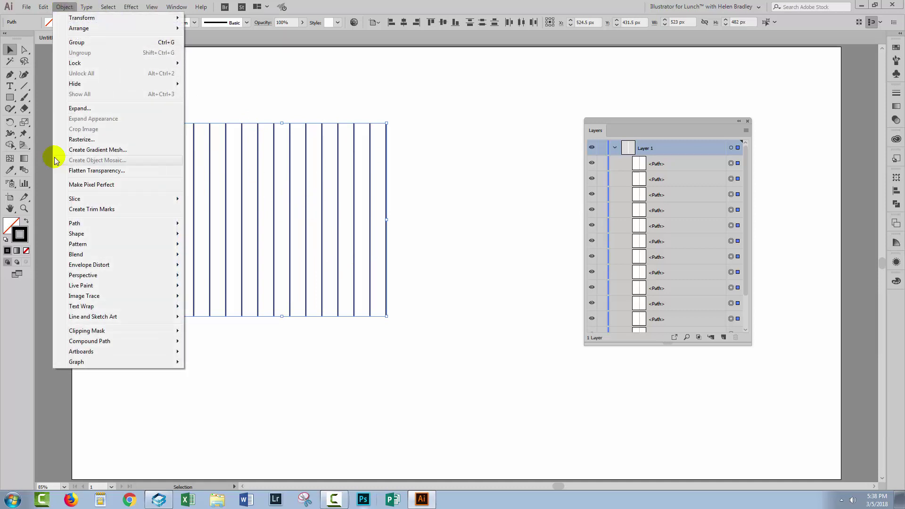
{"action": "mouse_move", "coordinate": [84, 265]}
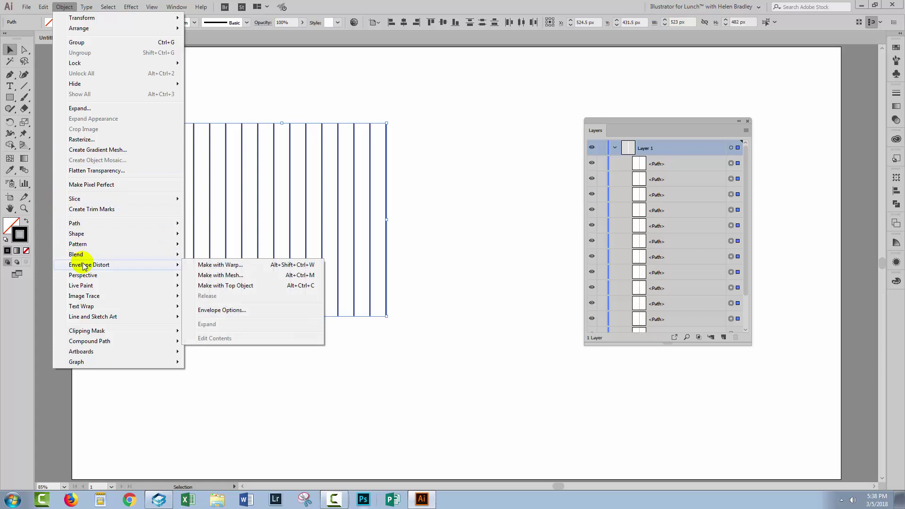
{"action": "left_click", "coordinate": [207, 267]}
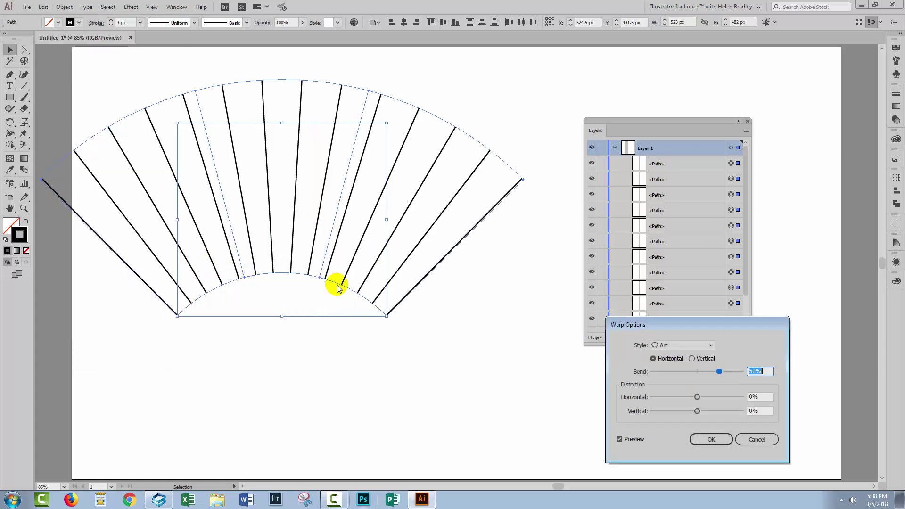
{"action": "left_click_drag", "start_coordinate": [667, 324], "coordinate": [479, 213]}
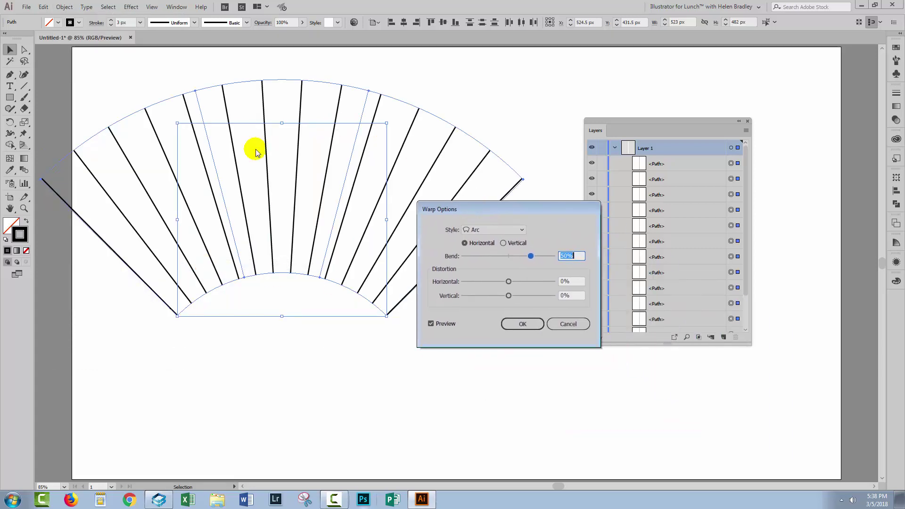
{"action": "left_click", "coordinate": [498, 229]}
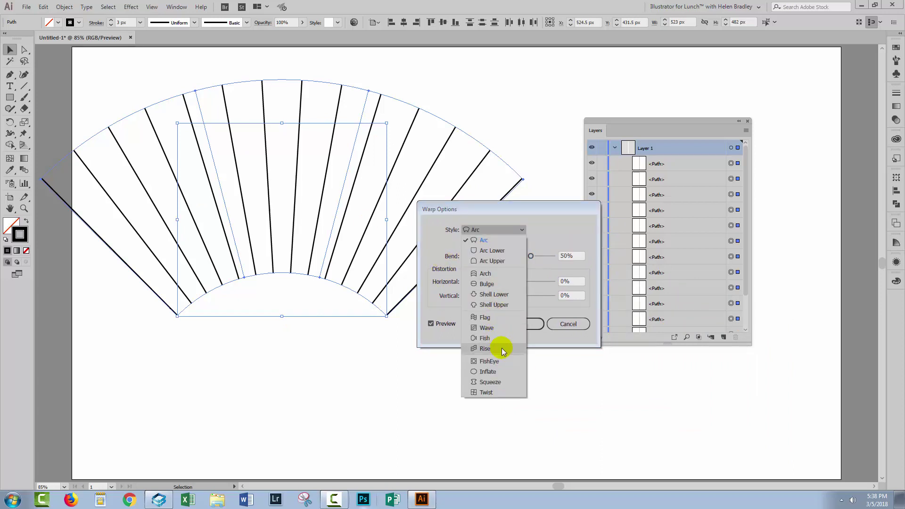
{"action": "left_click", "coordinate": [481, 383]}
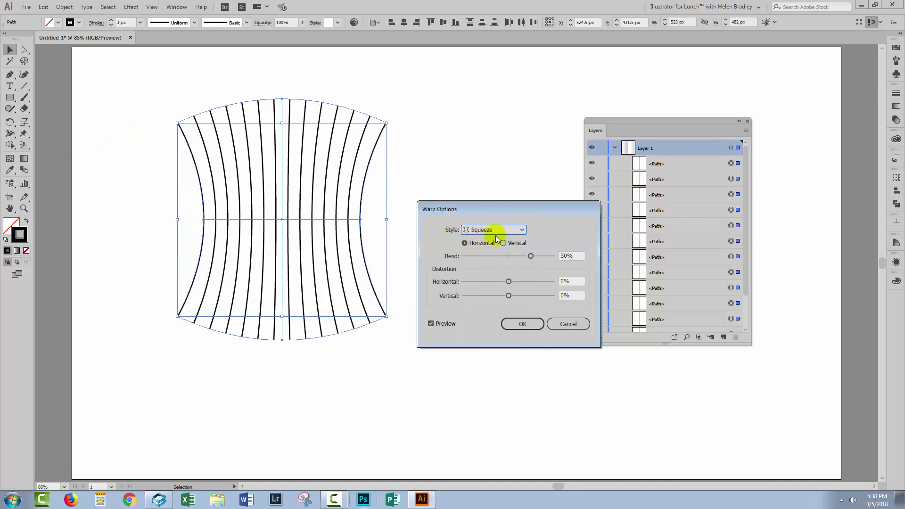
{"action": "left_click_drag", "start_coordinate": [531, 257], "coordinate": [553, 257]}
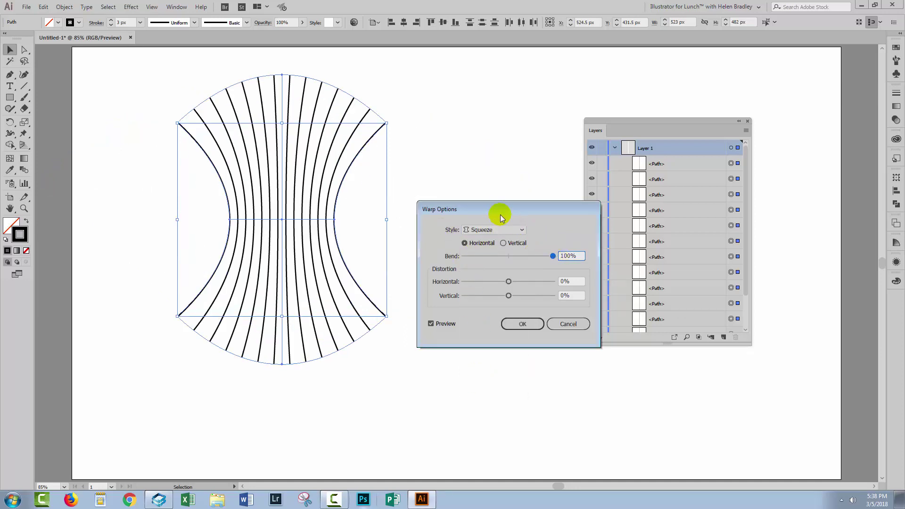
{"action": "left_click_drag", "start_coordinate": [494, 216], "coordinate": [550, 230]}
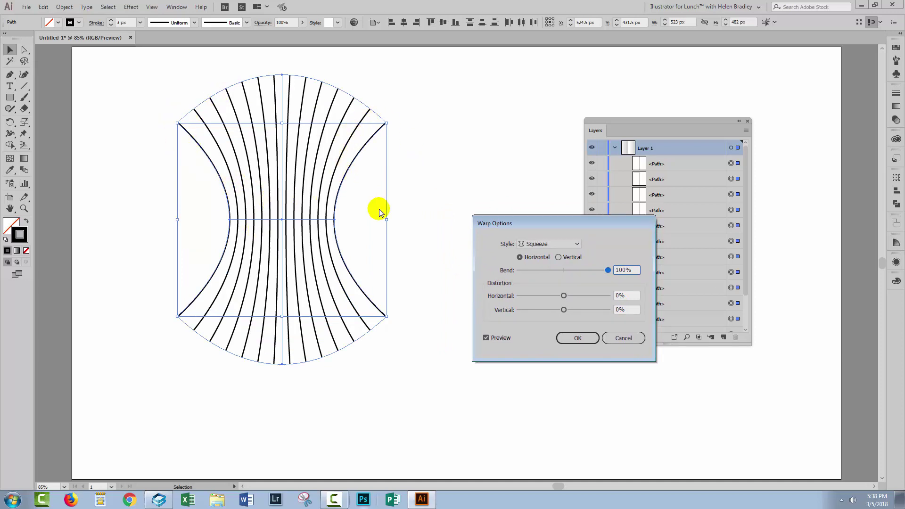
{"action": "left_click", "coordinate": [578, 339]}
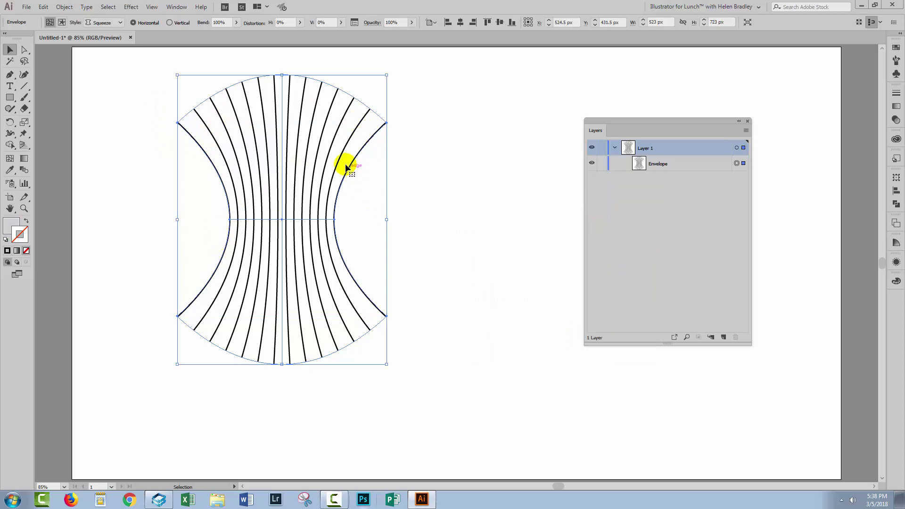
Expand the squeezed envelope with Fill unchecked into a group of curved paths
{"action": "left_click", "coordinate": [64, 7]}
{"action": "left_click", "coordinate": [78, 108]}
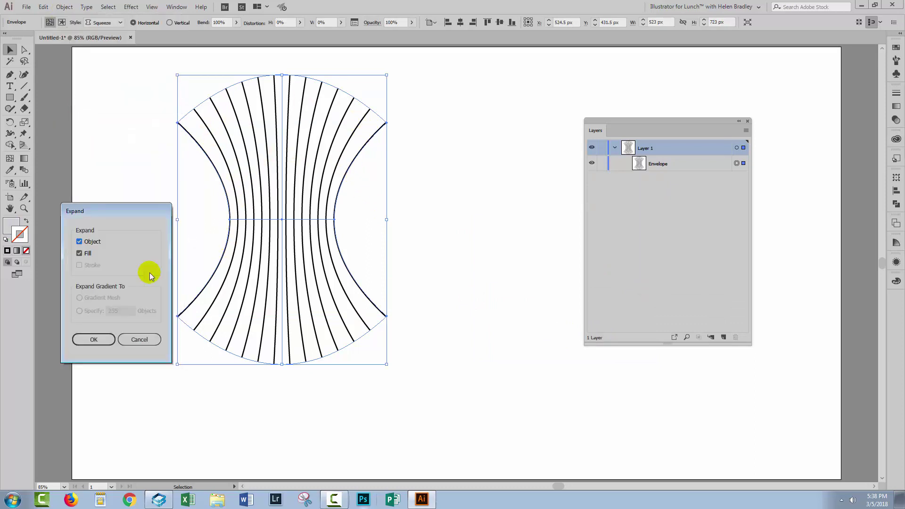
{"action": "left_click", "coordinate": [79, 253]}
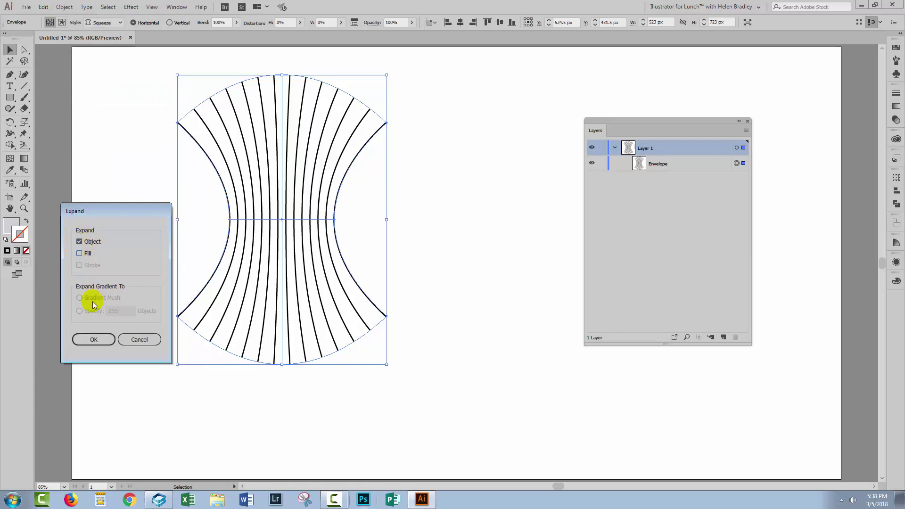
{"action": "left_click", "coordinate": [86, 341]}
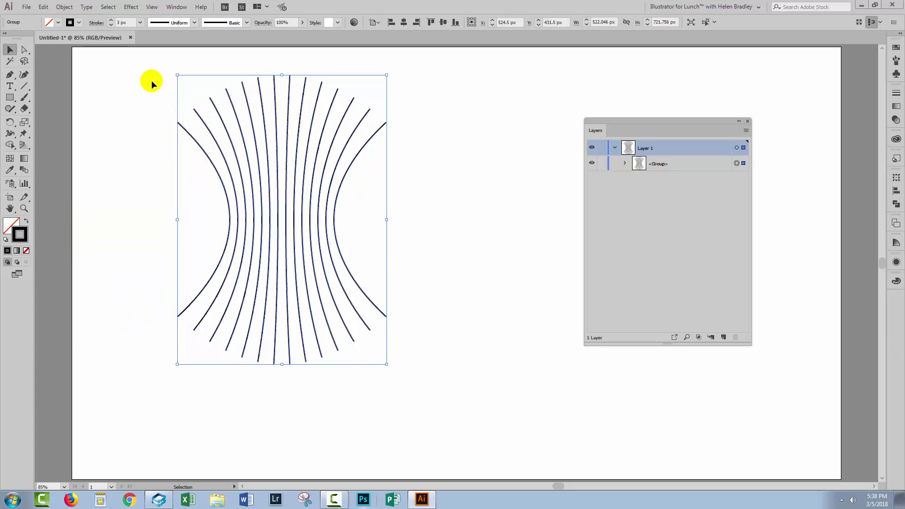
Apply a second Squeeze warp to the curved line group with a 53% bend
{"action": "left_click", "coordinate": [64, 8]}
{"action": "mouse_move", "coordinate": [104, 265]}
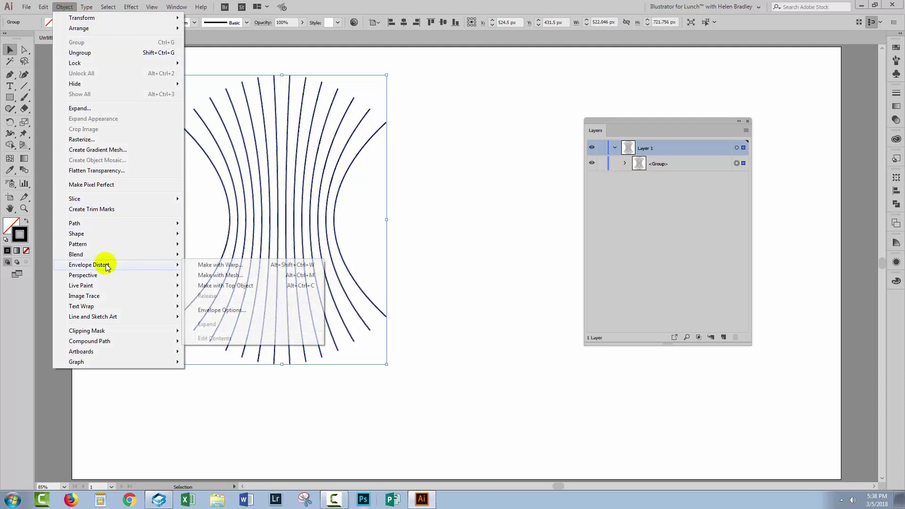
{"action": "left_click", "coordinate": [218, 265]}
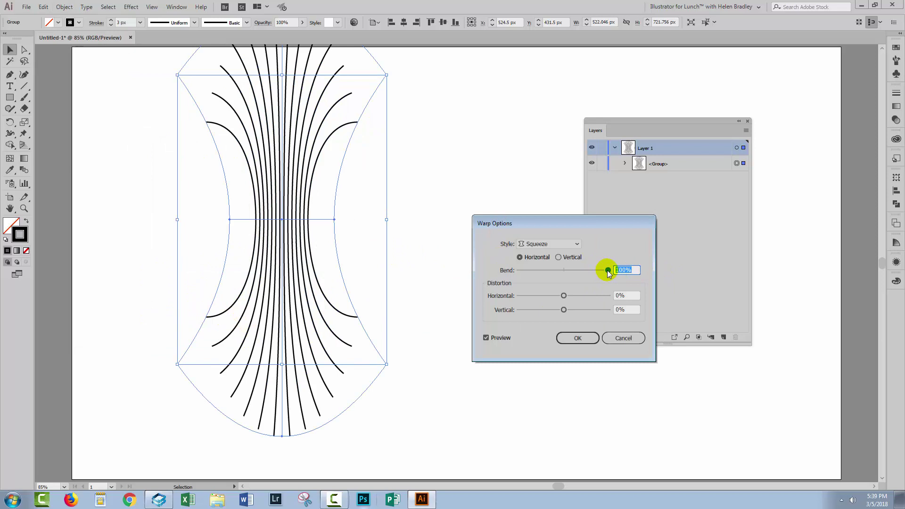
{"action": "left_click_drag", "start_coordinate": [597, 274], "coordinate": [577, 273]}
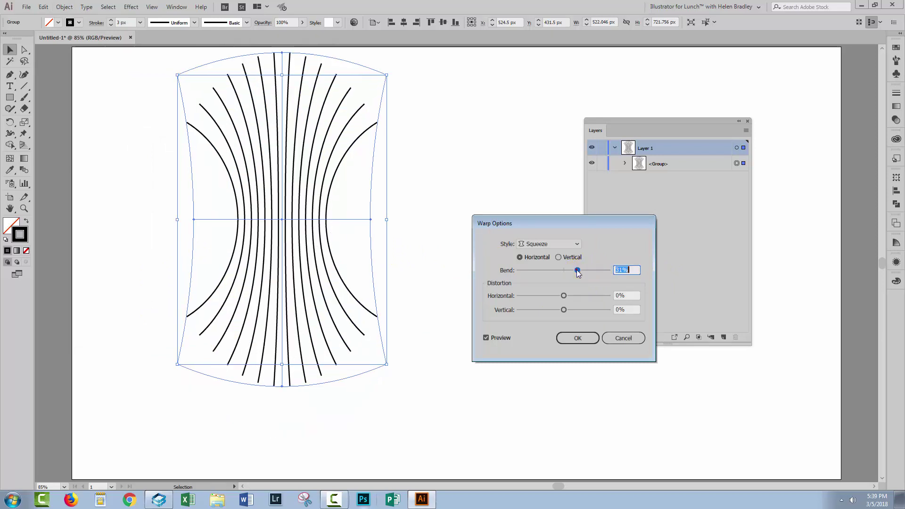
{"action": "left_click_drag", "start_coordinate": [577, 271], "coordinate": [584, 272]}
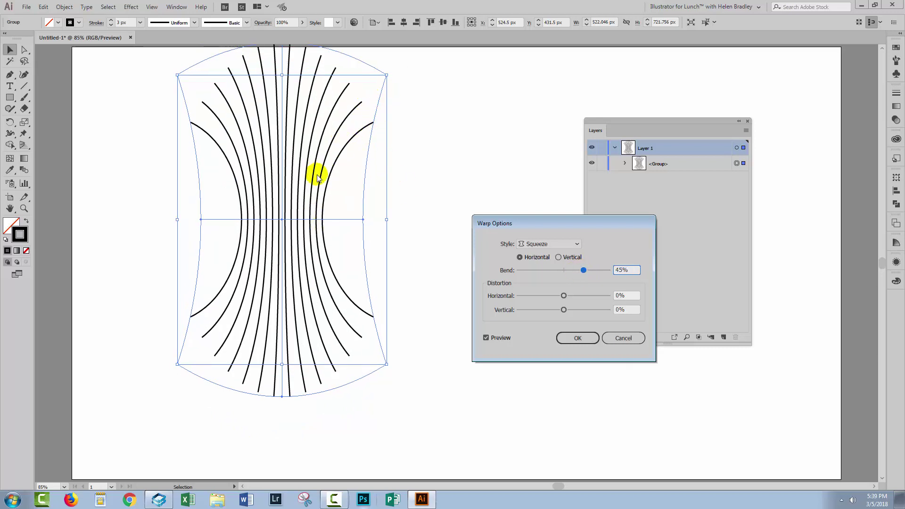
{"action": "left_click_drag", "start_coordinate": [583, 272], "coordinate": [587, 273]}
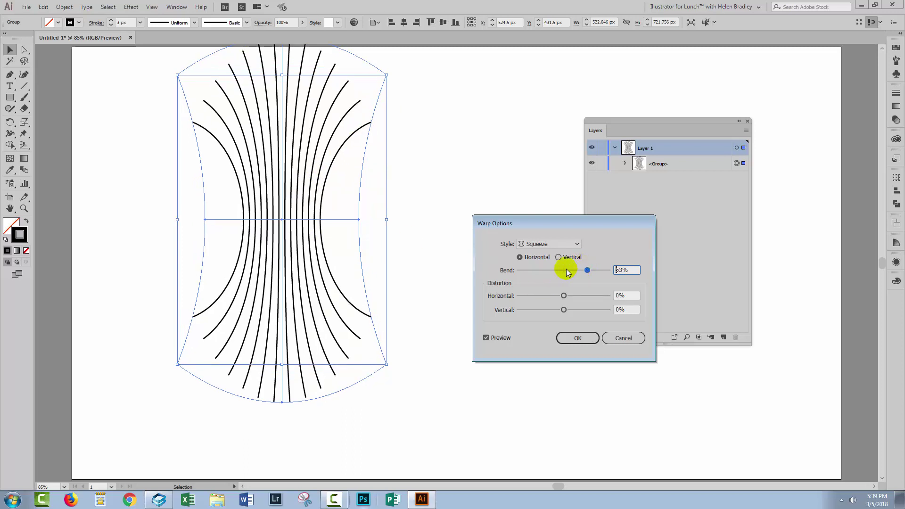
{"action": "left_click", "coordinate": [575, 339]}
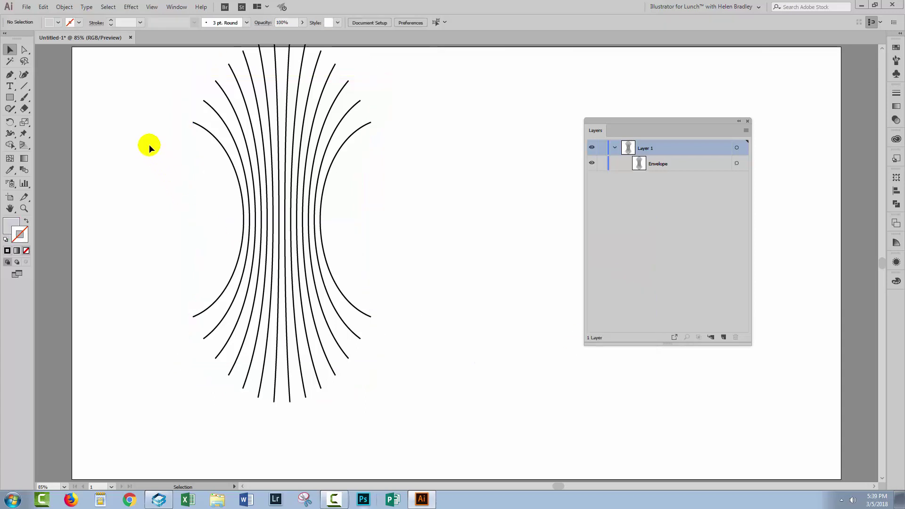
Expand the 53% warp into plain paths and deselect the group
{"action": "left_click", "coordinate": [63, 7]}
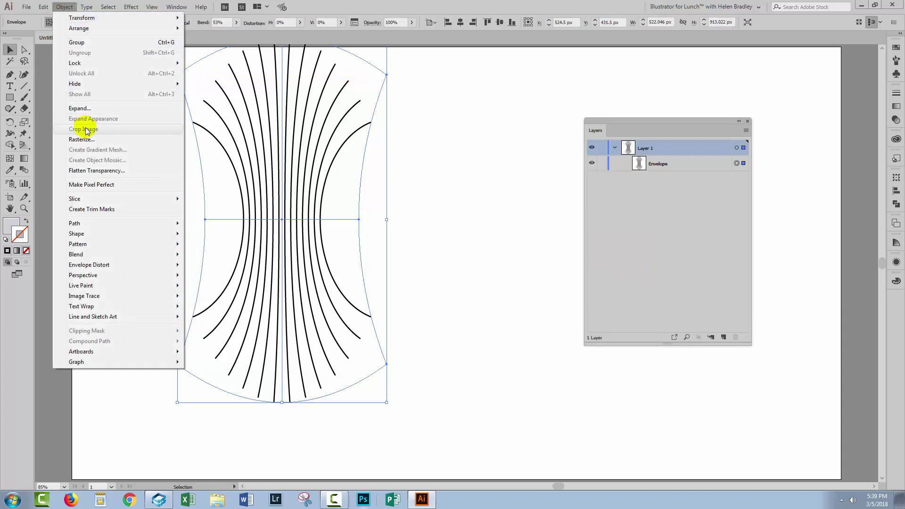
{"action": "left_click", "coordinate": [76, 108]}
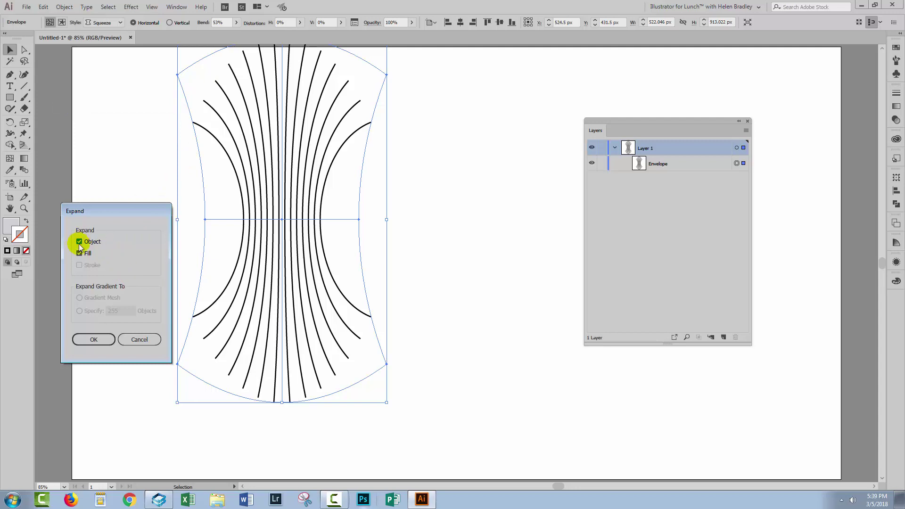
{"action": "left_click", "coordinate": [94, 338]}
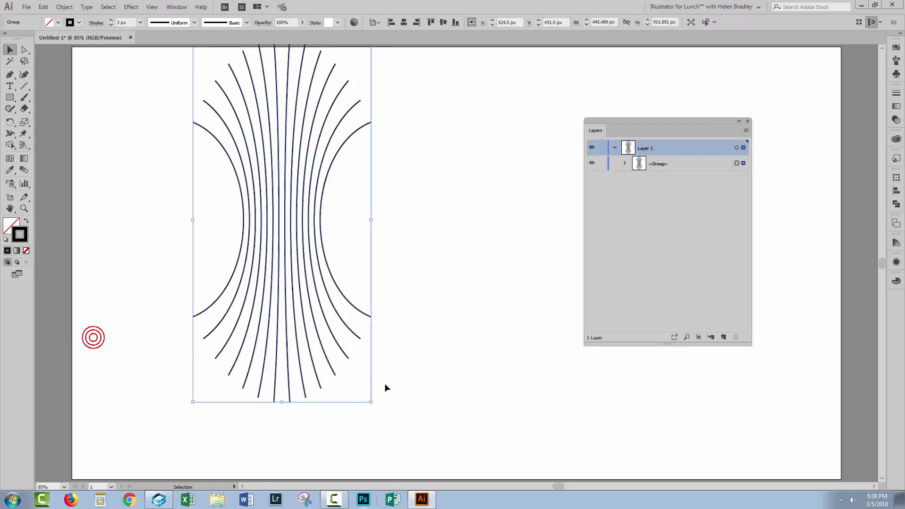
{"action": "left_click", "coordinate": [391, 238]}
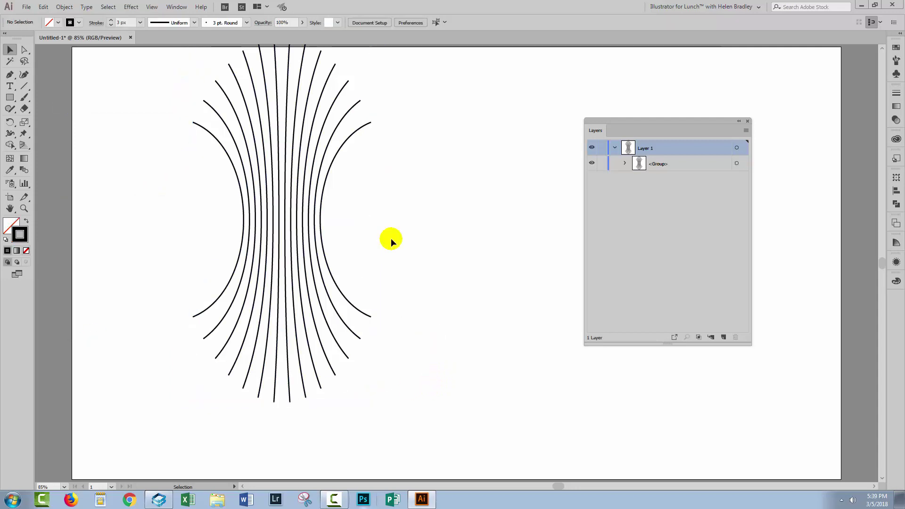
Target the nested line group in the Layers panel, ungroup it twice, and deselect the 13 paths
{"action": "left_click", "coordinate": [624, 163]}
{"action": "left_click", "coordinate": [636, 179]}
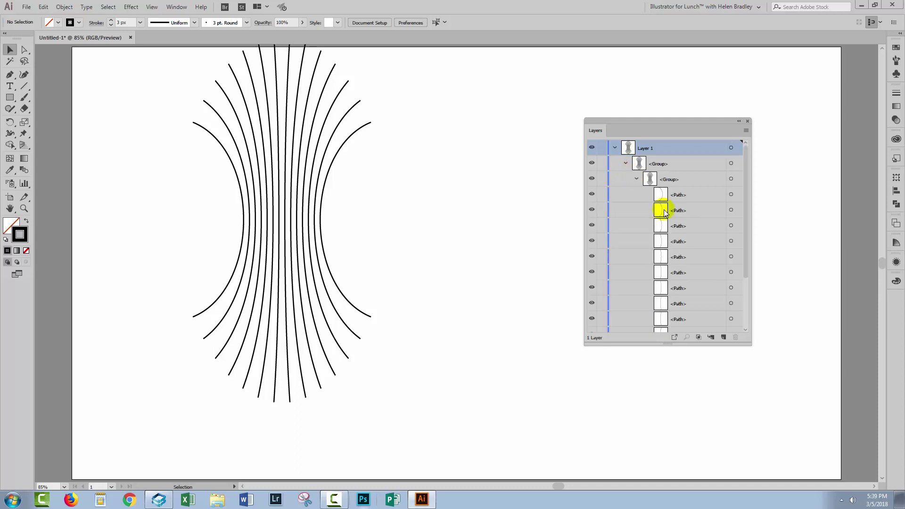
{"action": "left_click_drag", "start_coordinate": [750, 344], "coordinate": [781, 430]}
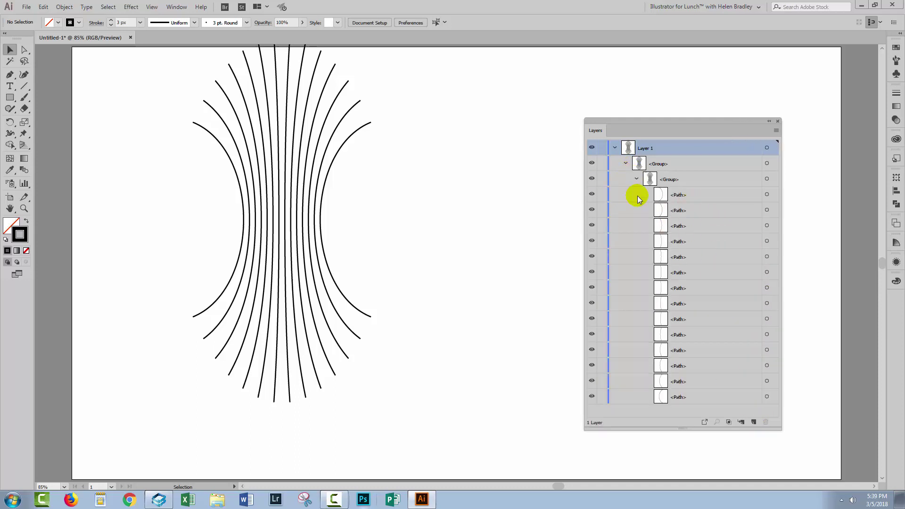
{"action": "left_click", "coordinate": [766, 164]}
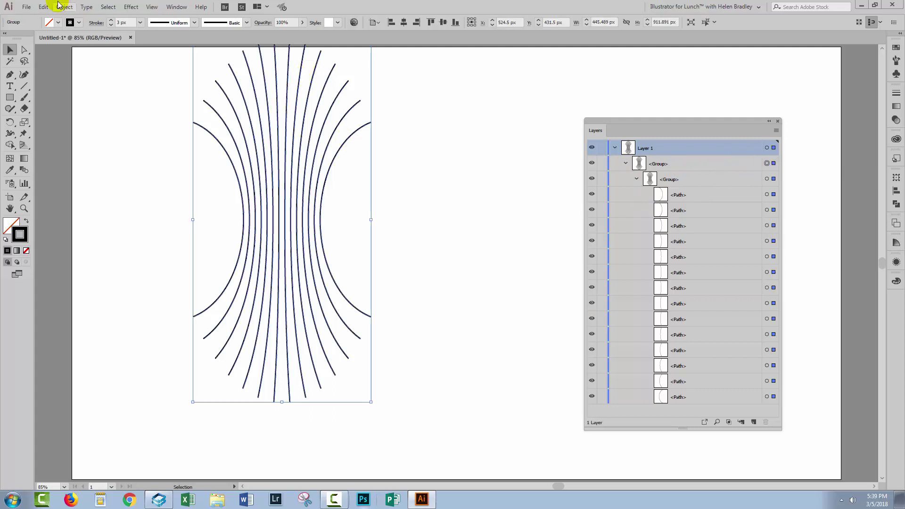
{"action": "left_click", "coordinate": [62, 7]}
{"action": "left_click", "coordinate": [19, 55]}
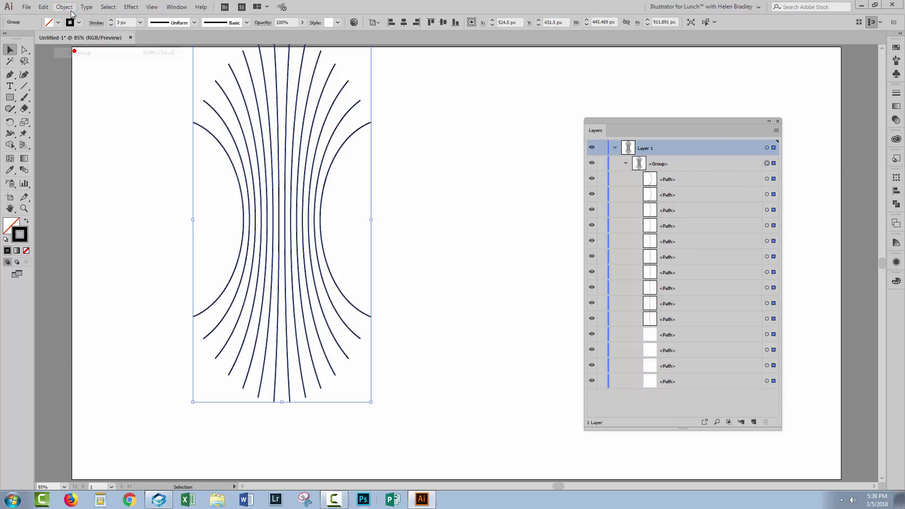
{"action": "left_click", "coordinate": [65, 7]}
{"action": "left_click", "coordinate": [78, 53]}
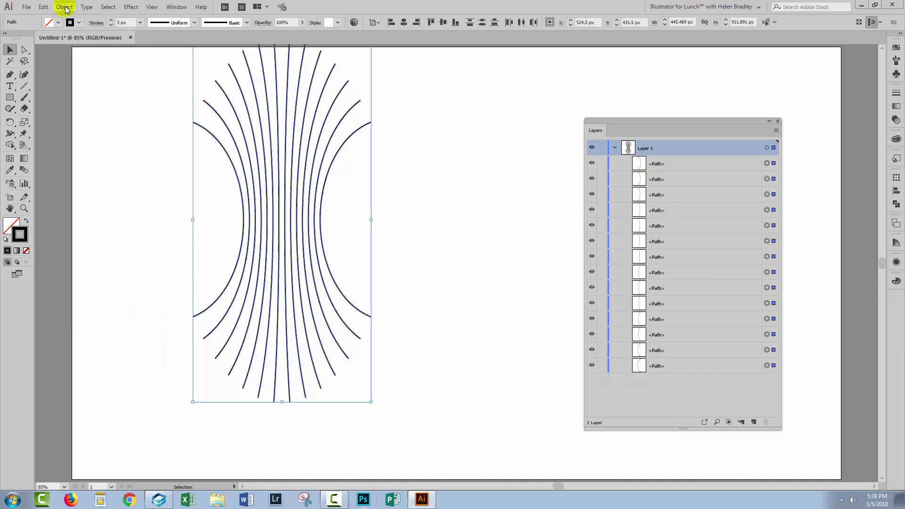
{"action": "left_click", "coordinate": [65, 7]}
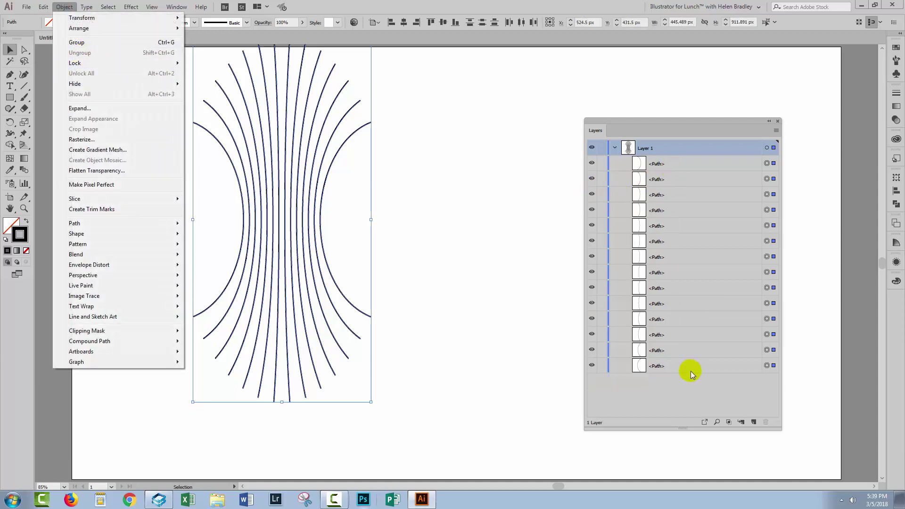
{"action": "left_click", "coordinate": [489, 304]}
{"action": "left_click", "coordinate": [525, 318]}
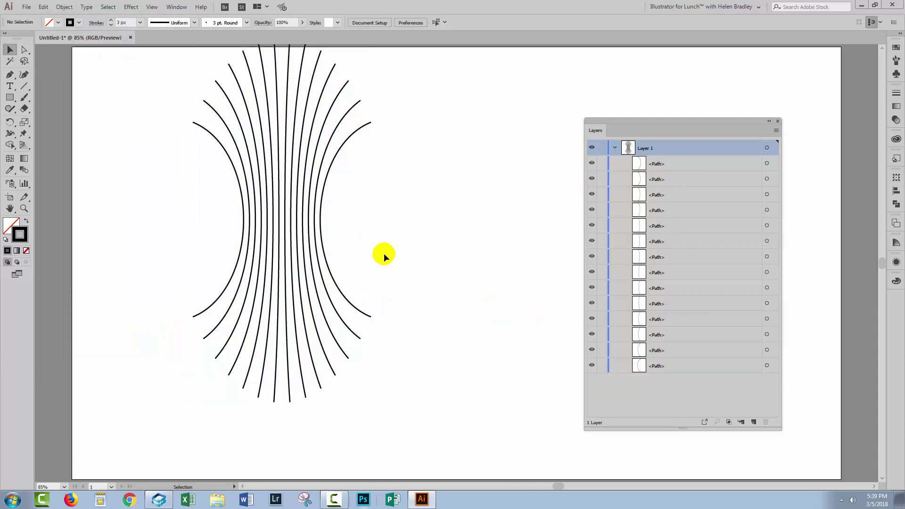
Move the left half of the curves to the artboard's right edge, then drag them back leftward
{"action": "scroll", "coordinate": [320, 207], "scroll_direction": "up", "scroll_amount": 1}
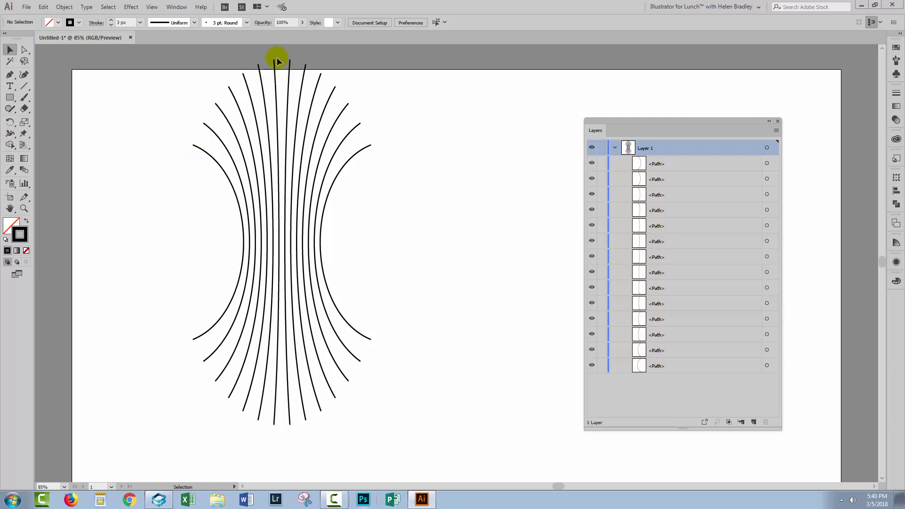
{"action": "left_click_drag", "start_coordinate": [280, 59], "coordinate": [157, 148]}
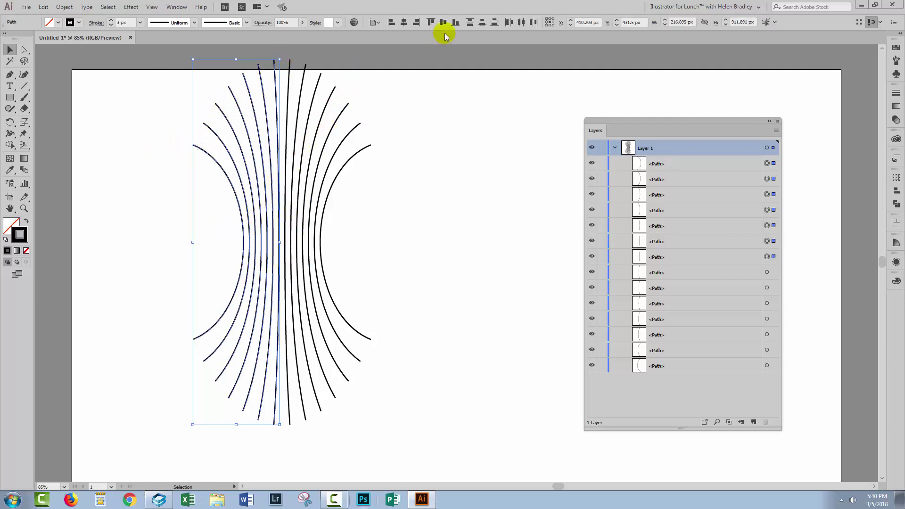
{"action": "left_click", "coordinate": [417, 23]}
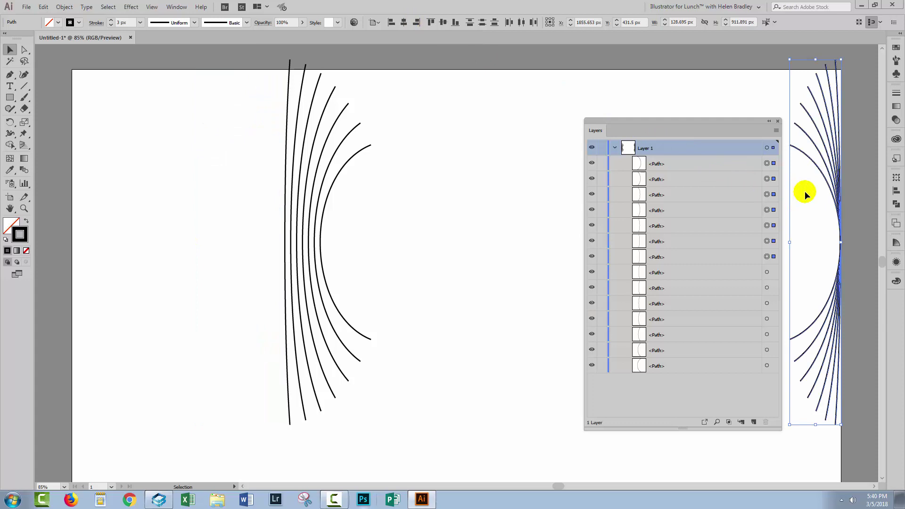
{"action": "left_click_drag", "start_coordinate": [839, 204], "coordinate": [247, 197]}
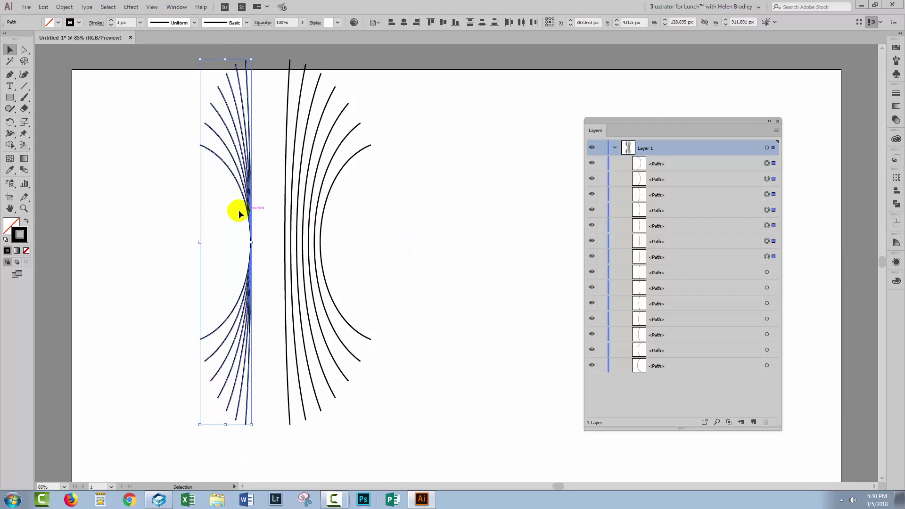
{"action": "left_click", "coordinate": [395, 231]}
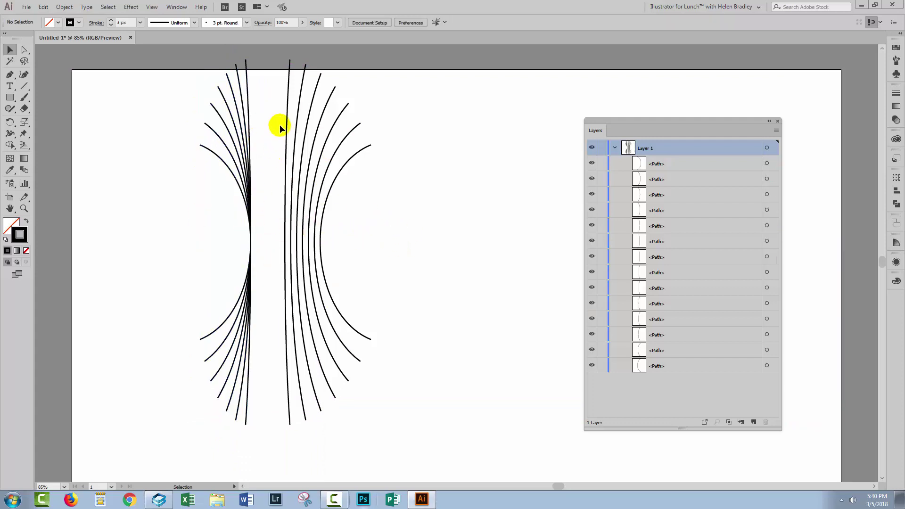
Left-align the seven right-hand curves relative to the selection in the Align panel
{"action": "left_click_drag", "start_coordinate": [380, 241], "coordinate": [380, 242]}
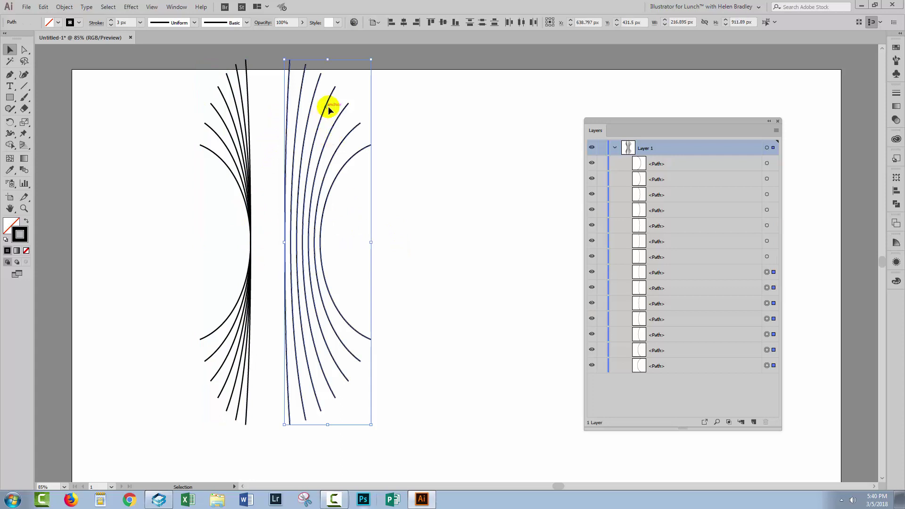
{"action": "left_click", "coordinate": [895, 190]}
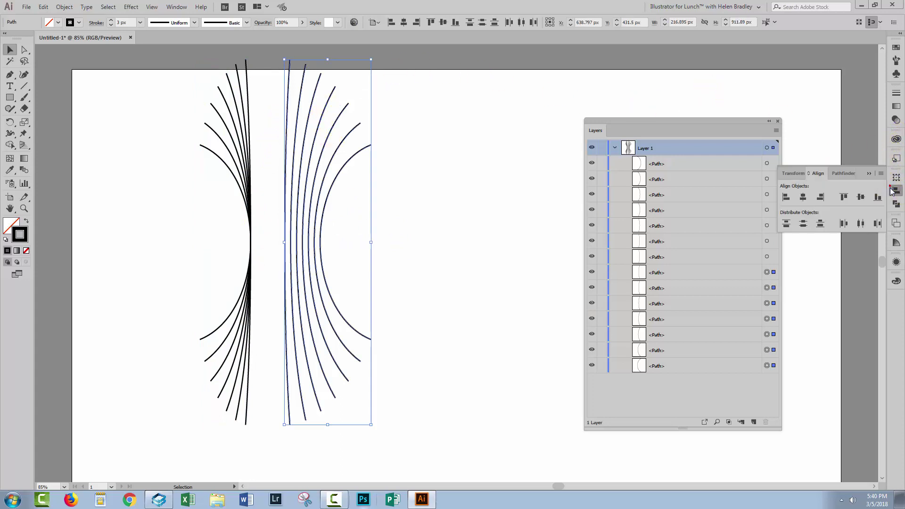
{"action": "left_click", "coordinate": [881, 173]}
{"action": "left_click", "coordinate": [815, 178]}
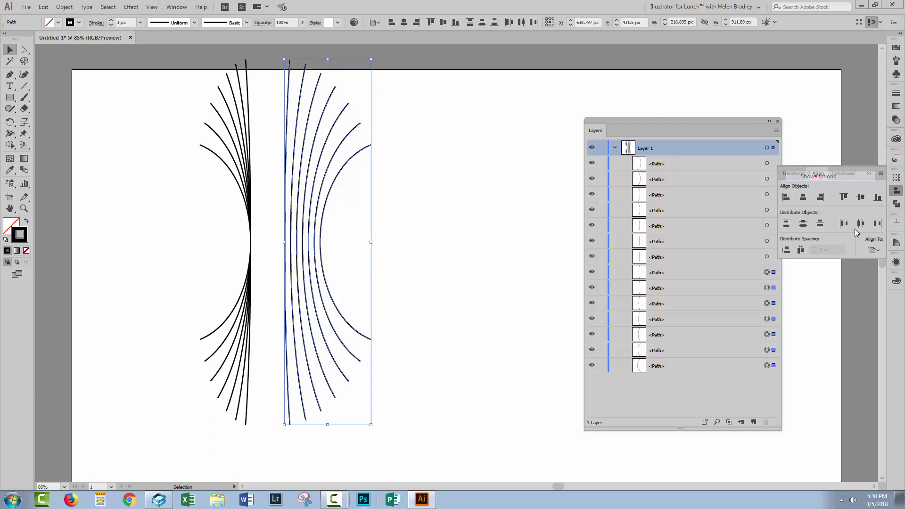
{"action": "left_click", "coordinate": [875, 251]}
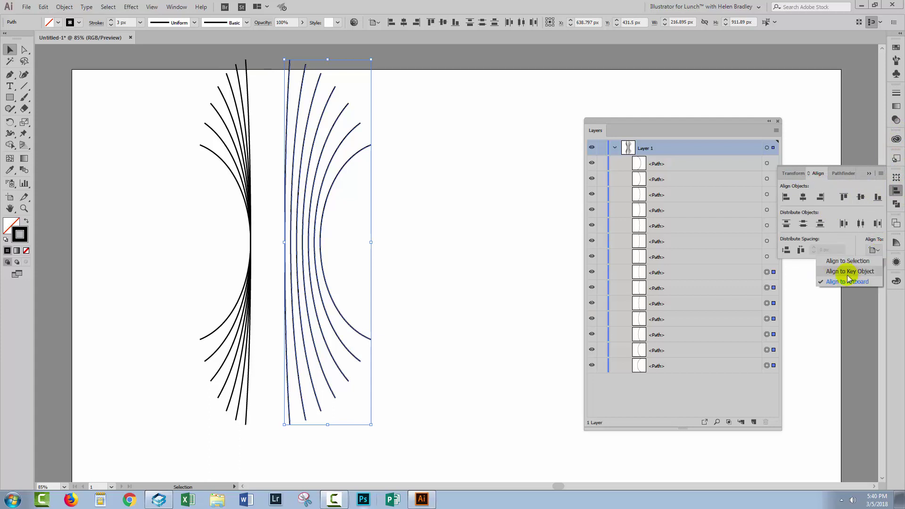
{"action": "left_click", "coordinate": [836, 260]}
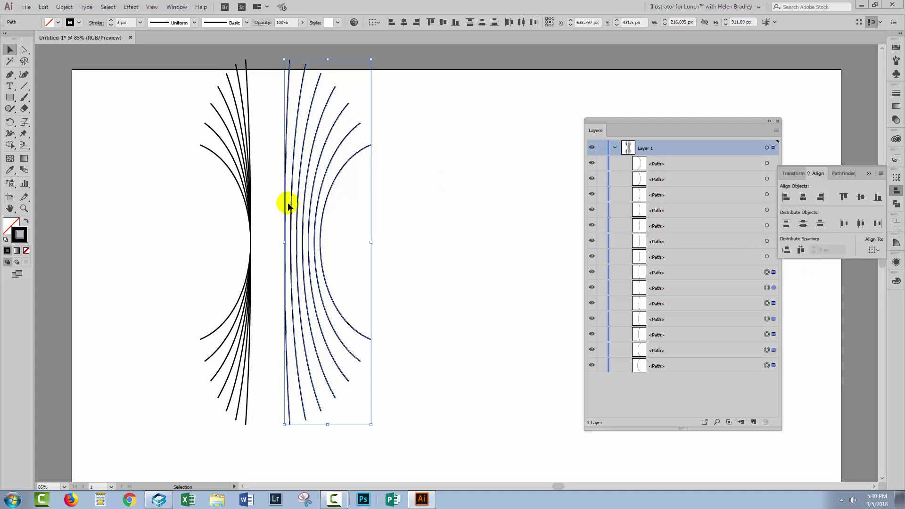
{"action": "left_click", "coordinate": [391, 23]}
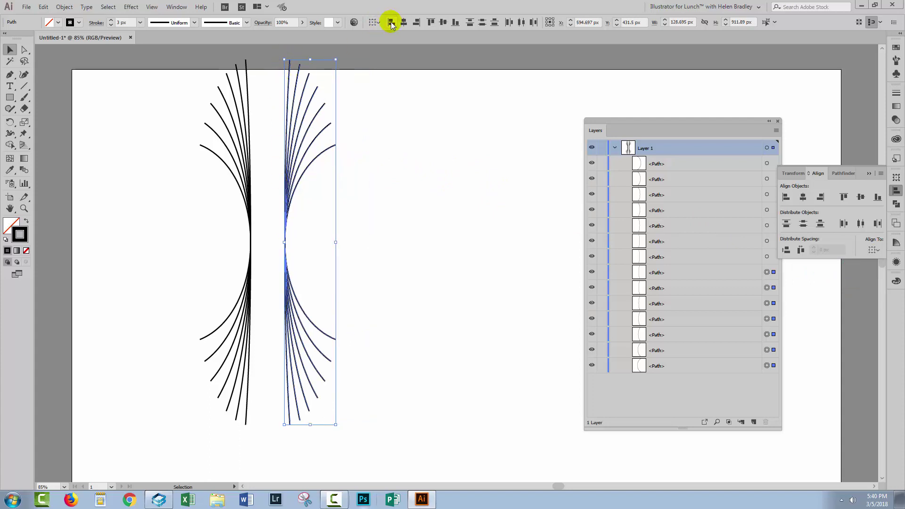
Select the seven right-hand curves and nudge them left toward the central spine
{"action": "left_click", "coordinate": [410, 274]}
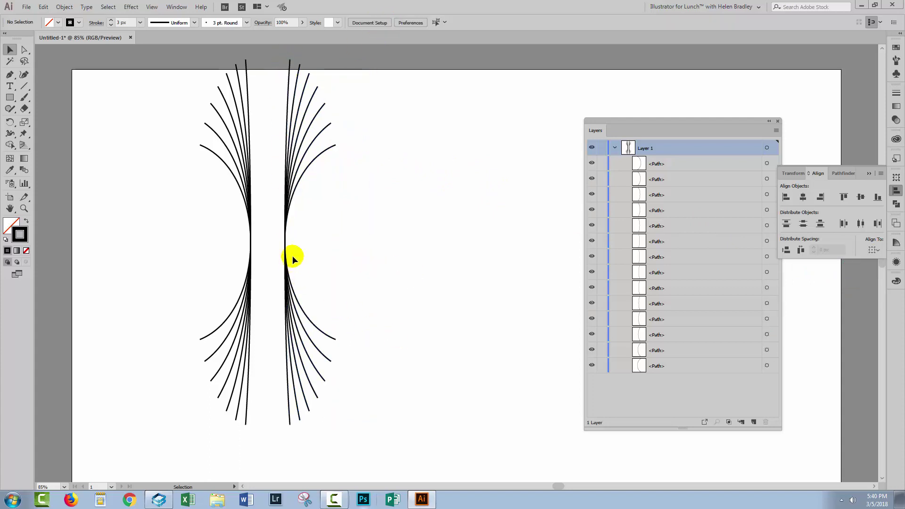
{"action": "left_click_drag", "start_coordinate": [293, 239], "coordinate": [283, 235]}
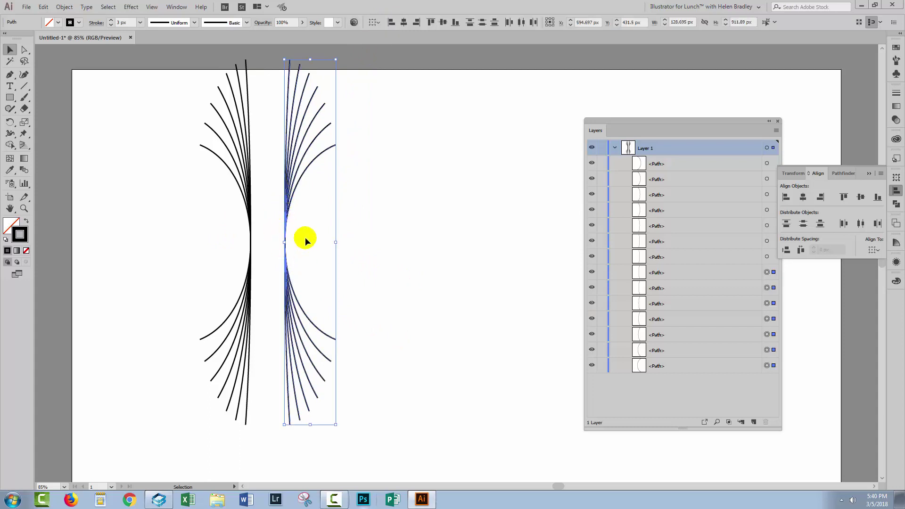
{"action": "key", "text": "shift+Left"}
{"action": "key", "text": "shift+Left"}
{"action": "key", "text": "shift+Left"}
{"action": "key", "text": "shift+Left"}
{"action": "key", "text": "shift+Left"}
{"action": "key", "text": "shift+Left"}
{"action": "key", "text": "shift+Left"}
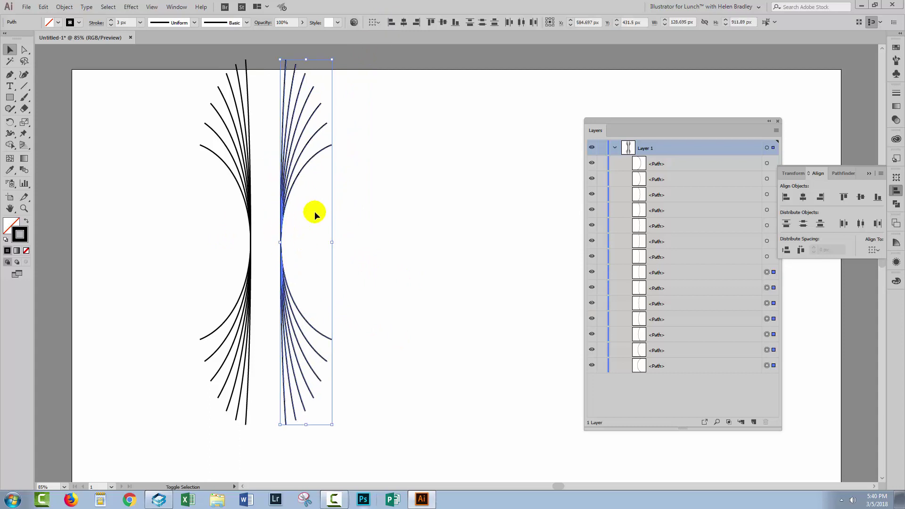
{"action": "key", "text": "shift+Left"}
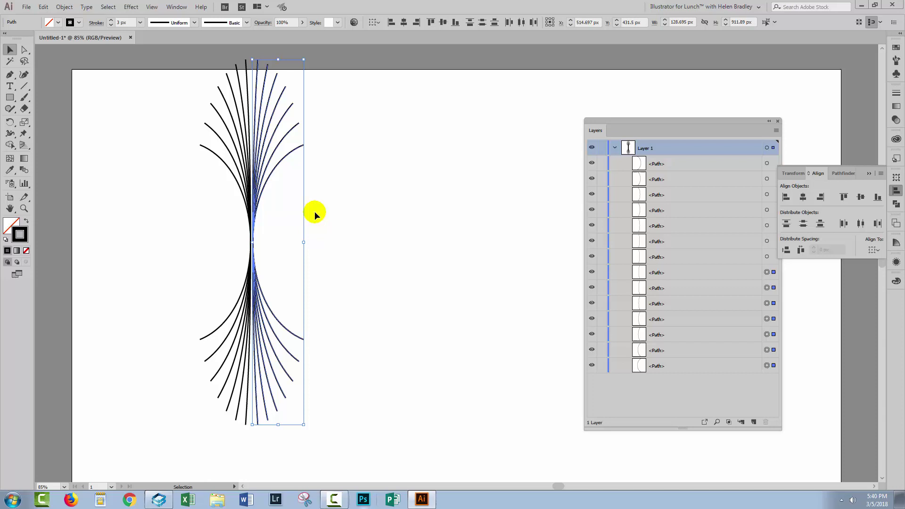
{"action": "key", "text": "Left"}
{"action": "key", "text": "Left"}
{"action": "key", "text": "Left"}
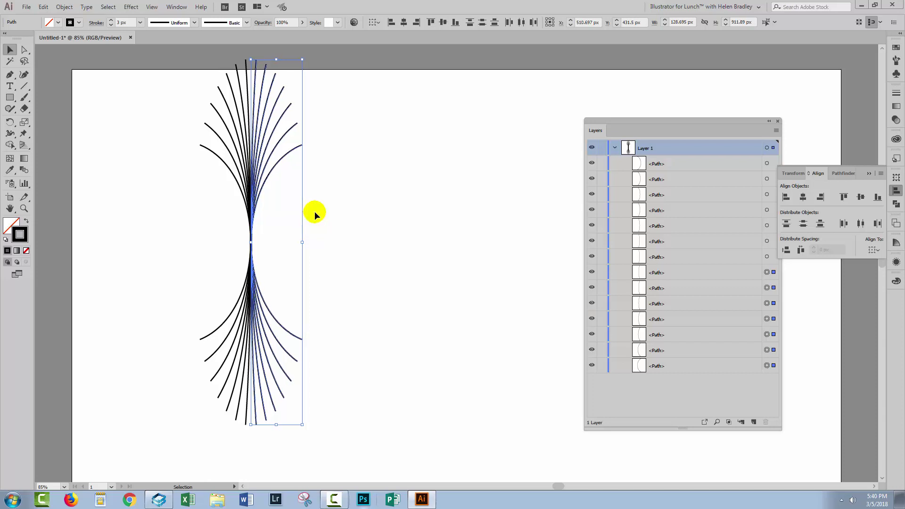
Zoom in where the curves meet and fine-tune their position to X 509.697 px
{"action": "left_click", "coordinate": [24, 208]}
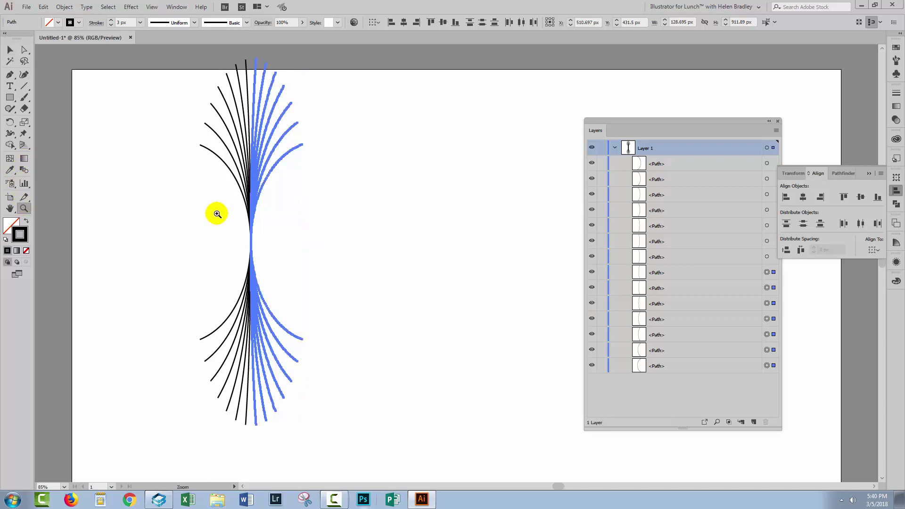
{"action": "left_click_drag", "start_coordinate": [217, 214], "coordinate": [297, 288]}
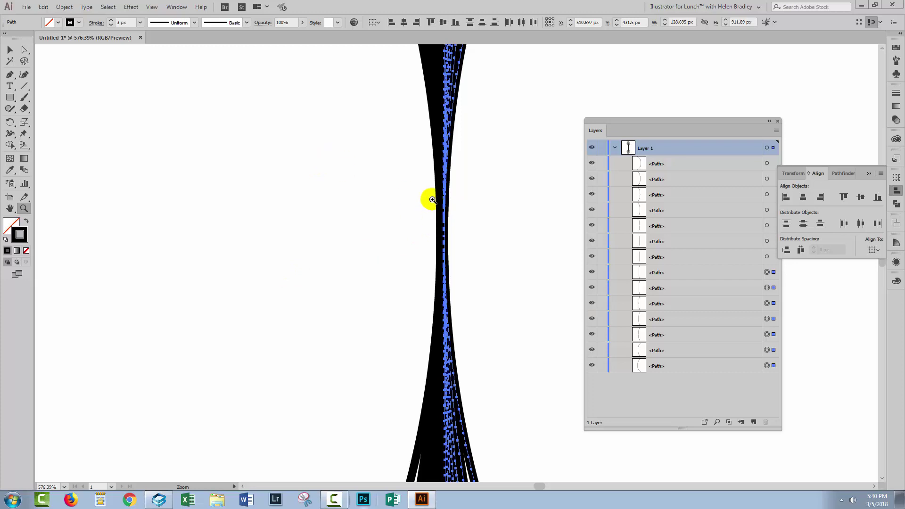
{"action": "left_click", "coordinate": [9, 49]}
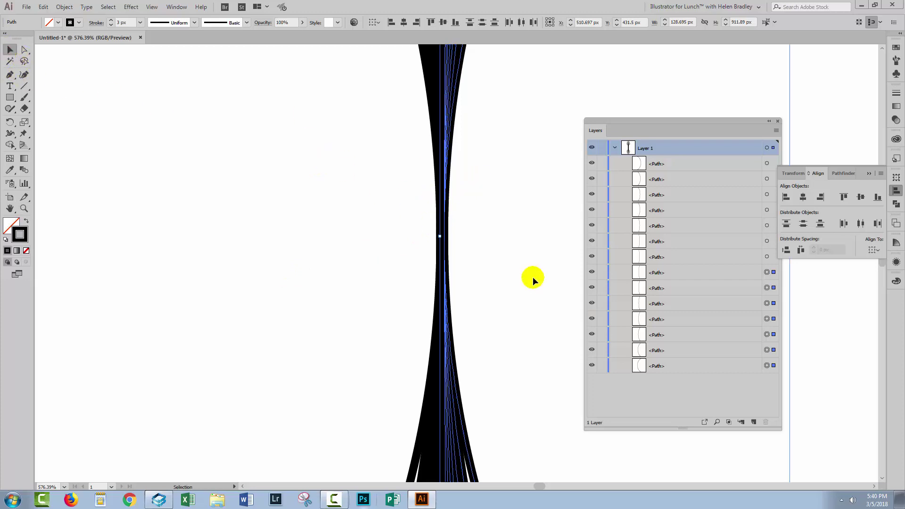
{"action": "key", "text": "Left"}
{"action": "key", "text": "Left"}
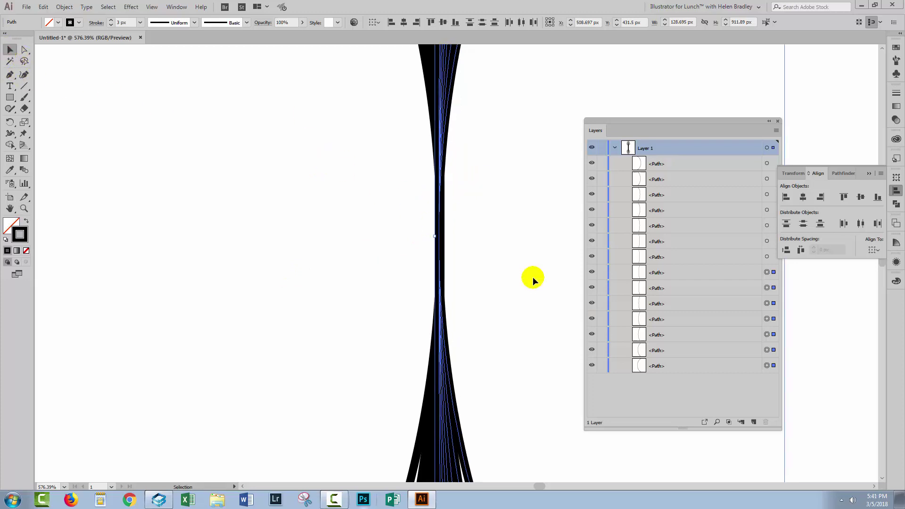
{"action": "key", "text": "Right"}
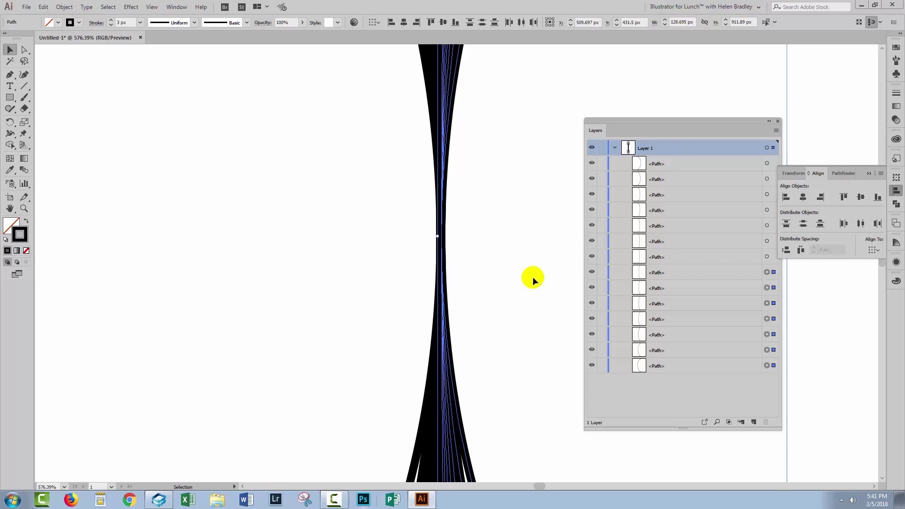
{"action": "key", "text": "Left"}
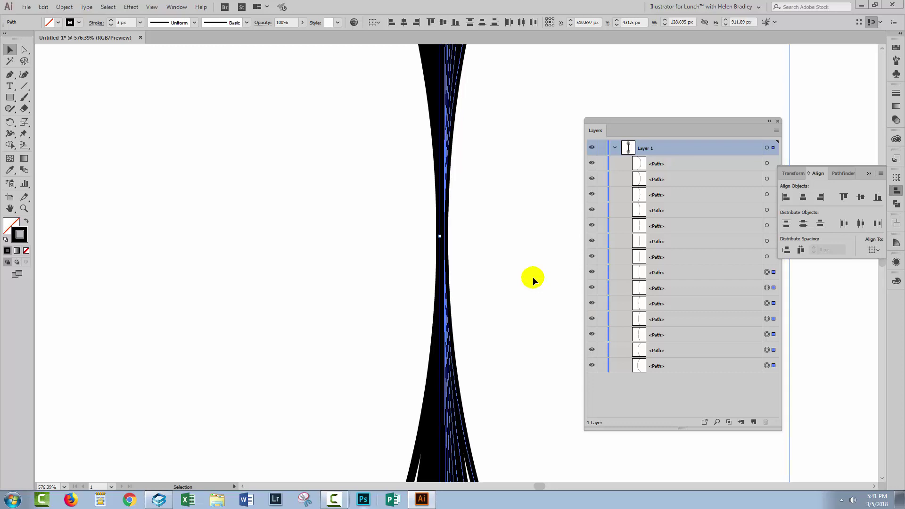
{"action": "key", "text": "Right"}
{"action": "key", "text": "Left"}
{"action": "key", "text": "Right"}
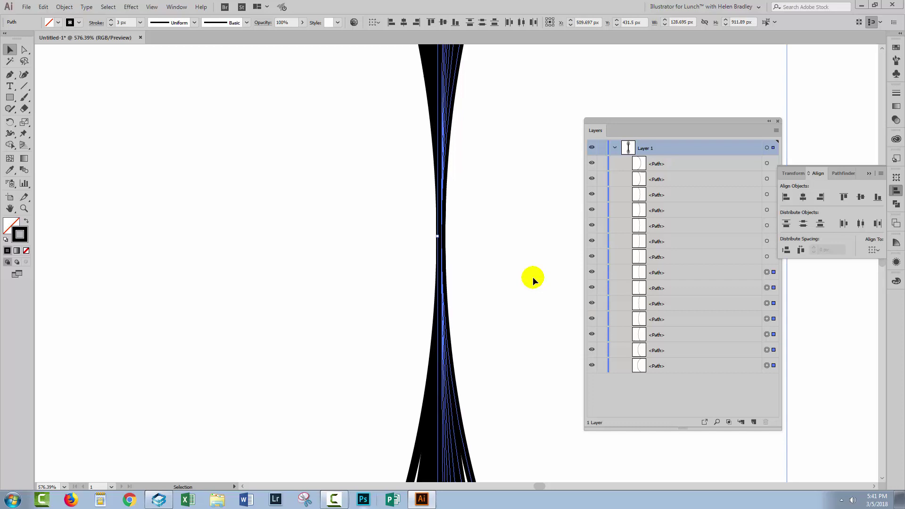
{"action": "key", "text": "Left"}
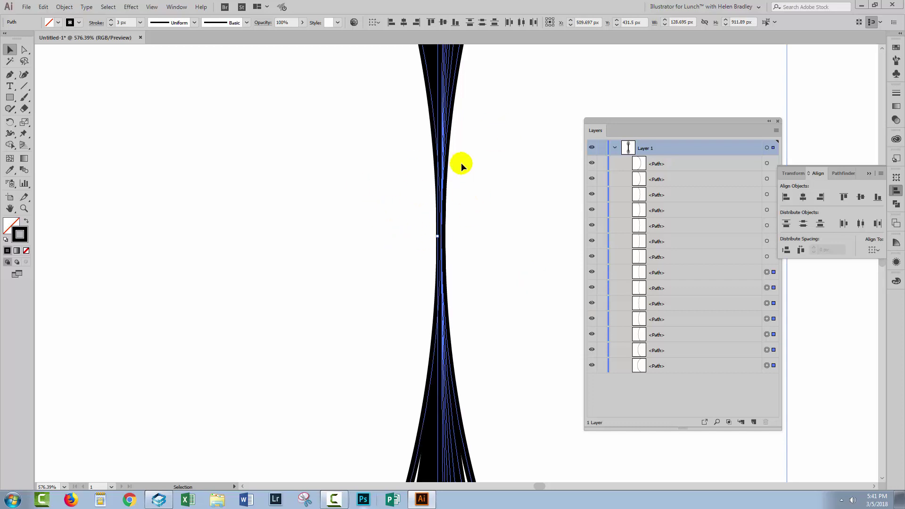
{"action": "key", "text": "Right"}
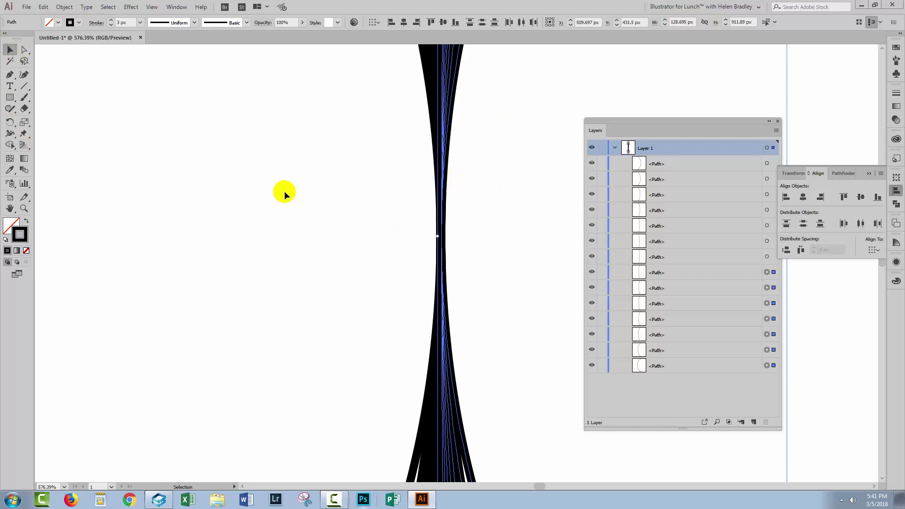
{"action": "key", "text": "ctrl+0"}
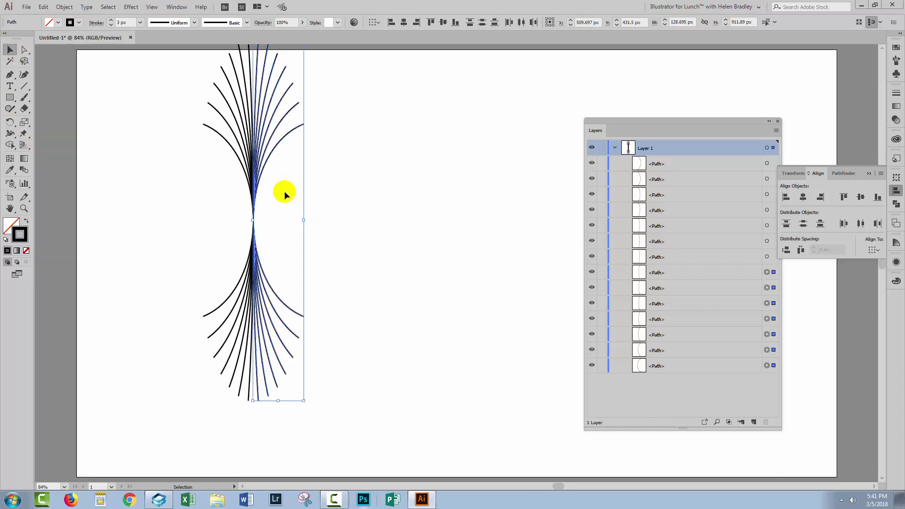
Select all fourteen curves and pull the top handle down to shorten the fan to about 802 px
{"action": "left_click", "coordinate": [334, 220]}
{"action": "left_click_drag", "start_coordinate": [349, 429], "coordinate": [42, 141]}
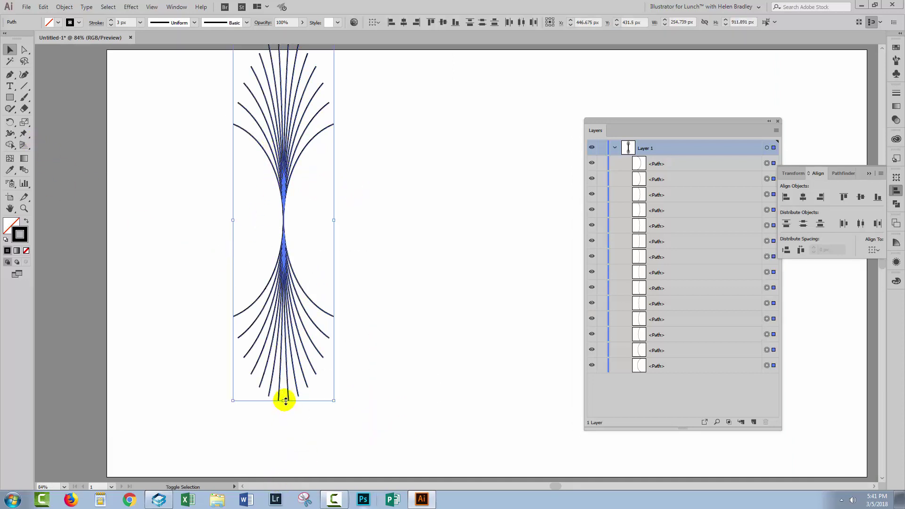
{"action": "scroll", "coordinate": [293, 164], "scroll_direction": "up", "scroll_amount": 1}
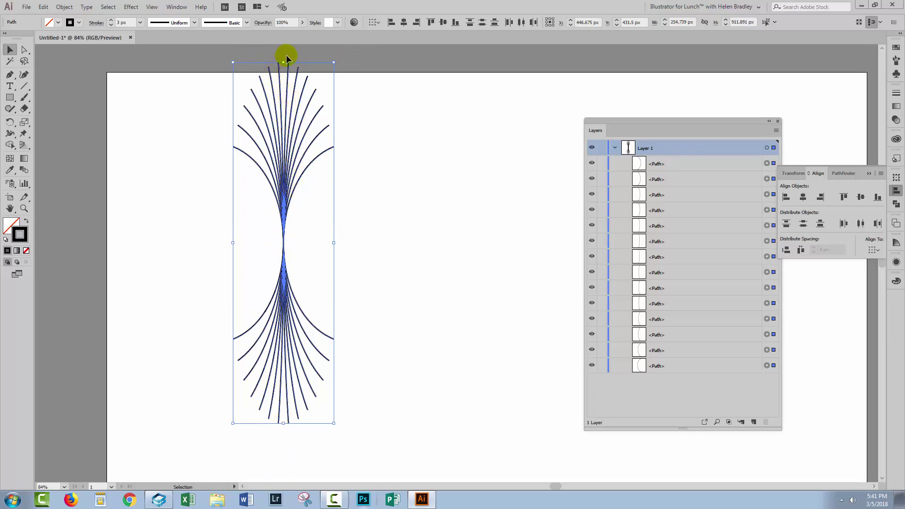
{"action": "left_click_drag", "start_coordinate": [283, 62], "coordinate": [274, 106]}
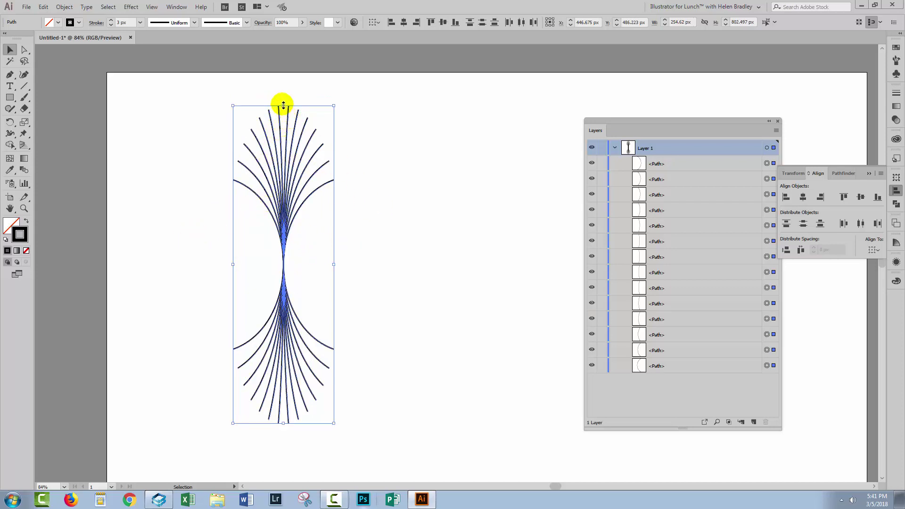
{"action": "left_click_drag", "start_coordinate": [283, 105], "coordinate": [281, 118]}
{"action": "left_click", "coordinate": [369, 188]}
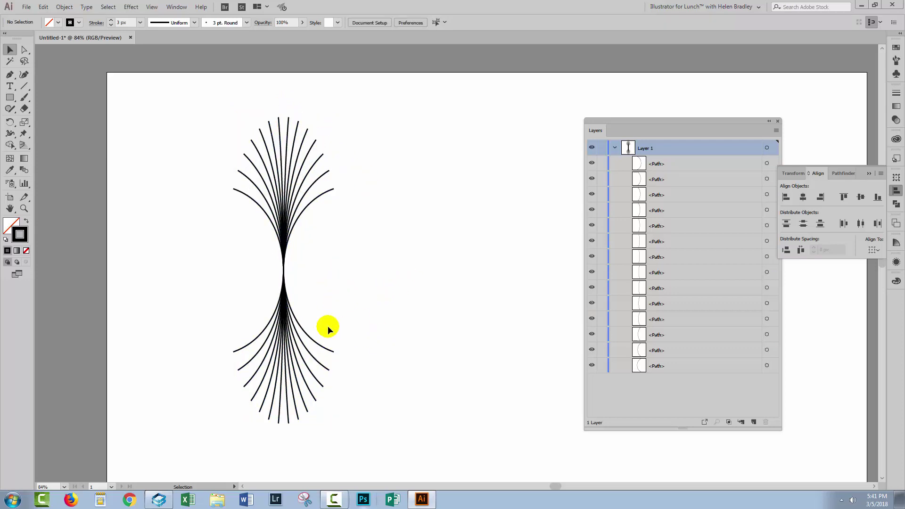
Draw a circle over the fan's upper half, fill it pale peach, and send it to back
{"action": "left_click_drag", "start_coordinate": [10, 101], "coordinate": [39, 120]}
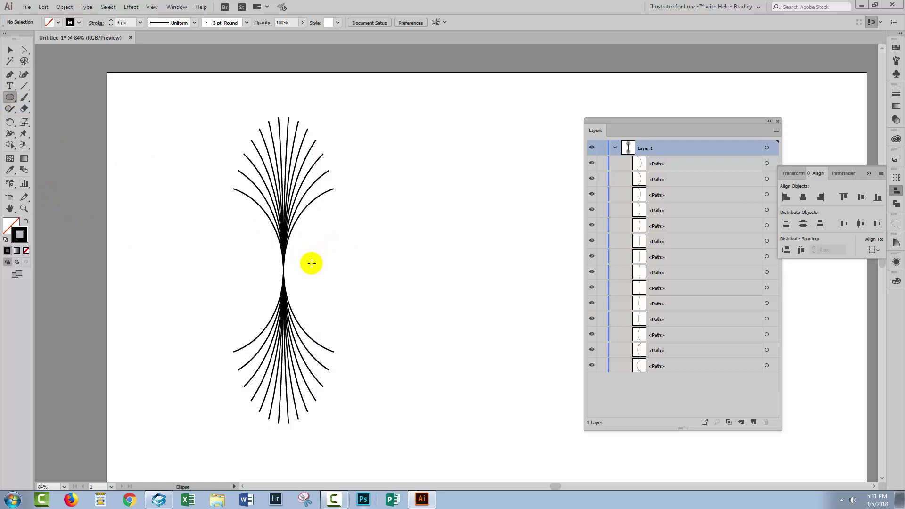
{"action": "left_click_drag", "start_coordinate": [354, 255], "coordinate": [293, 152]}
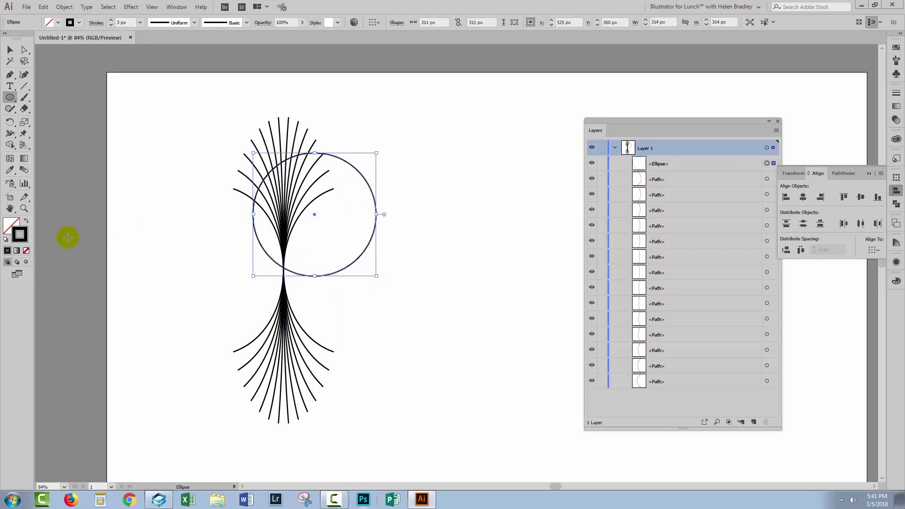
{"action": "left_click", "coordinate": [12, 223]}
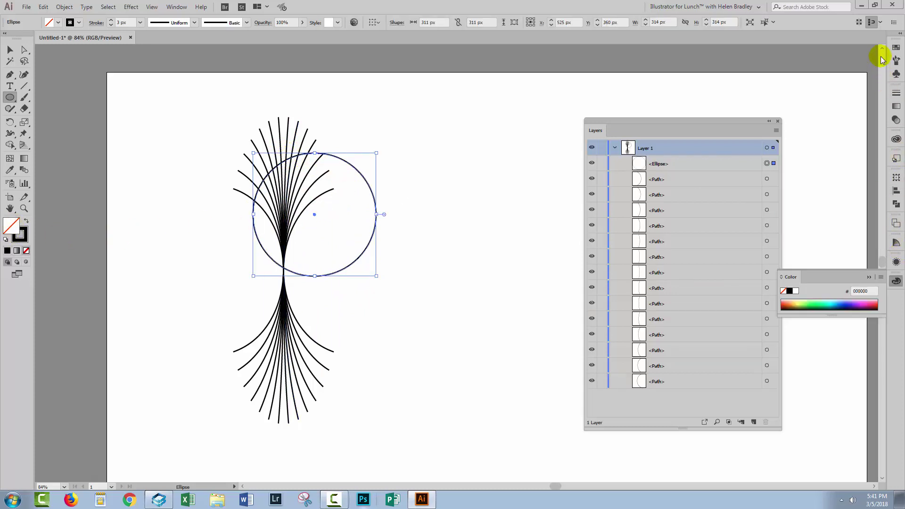
{"action": "left_click", "coordinate": [896, 47]}
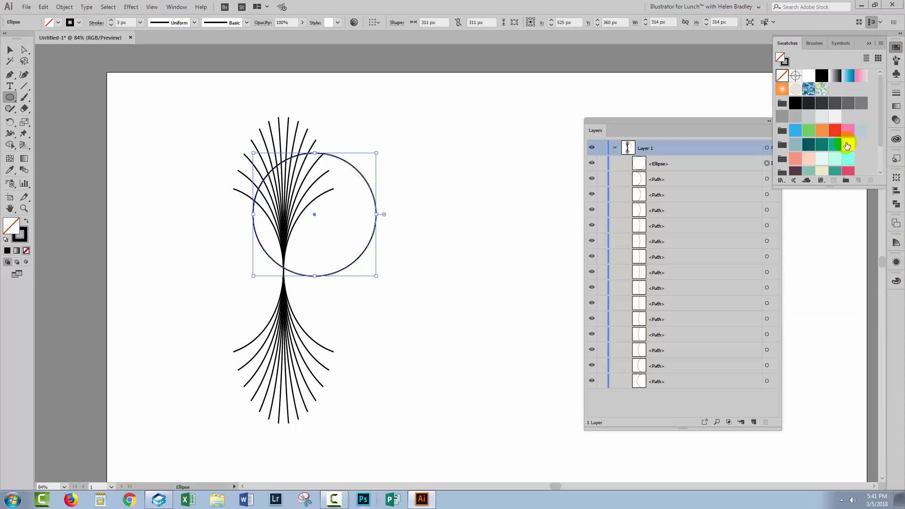
{"action": "left_click", "coordinate": [807, 159]}
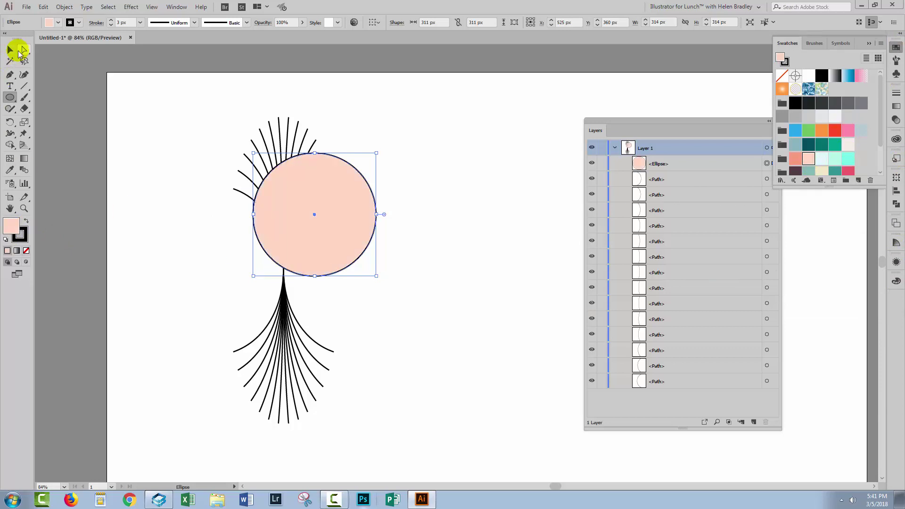
{"action": "left_click", "coordinate": [64, 8]}
{"action": "mouse_move", "coordinate": [78, 28]}
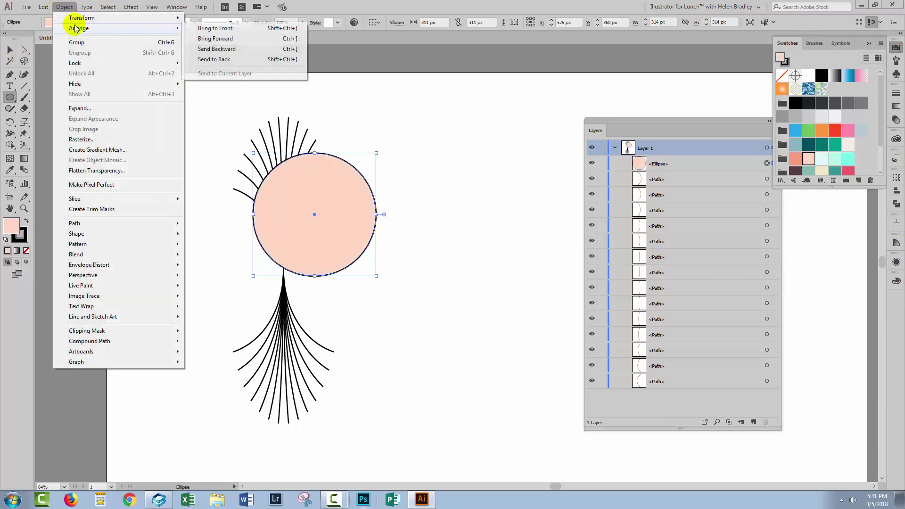
{"action": "left_click", "coordinate": [208, 58]}
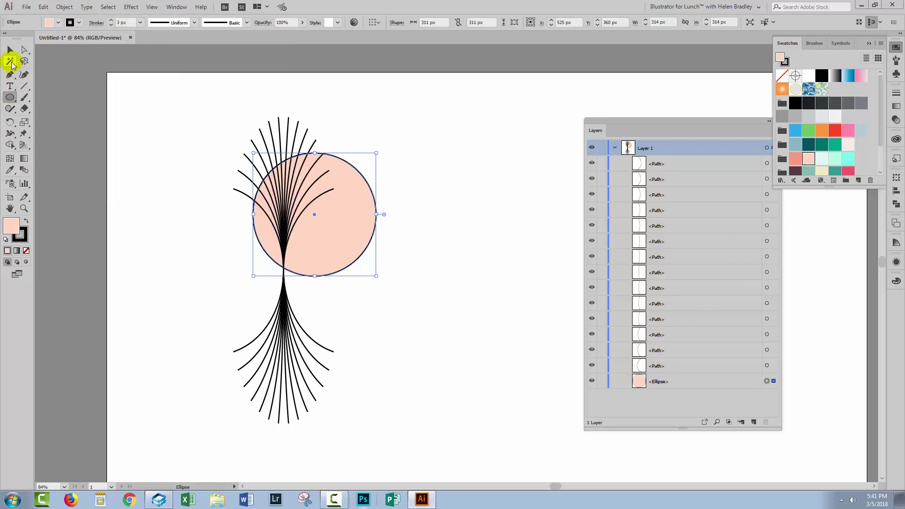
Move and shrink the peach circle to 263 px so its base touches the central spine
{"action": "left_click", "coordinate": [8, 51]}
{"action": "left_click_drag", "start_coordinate": [346, 265], "coordinate": [318, 245]}
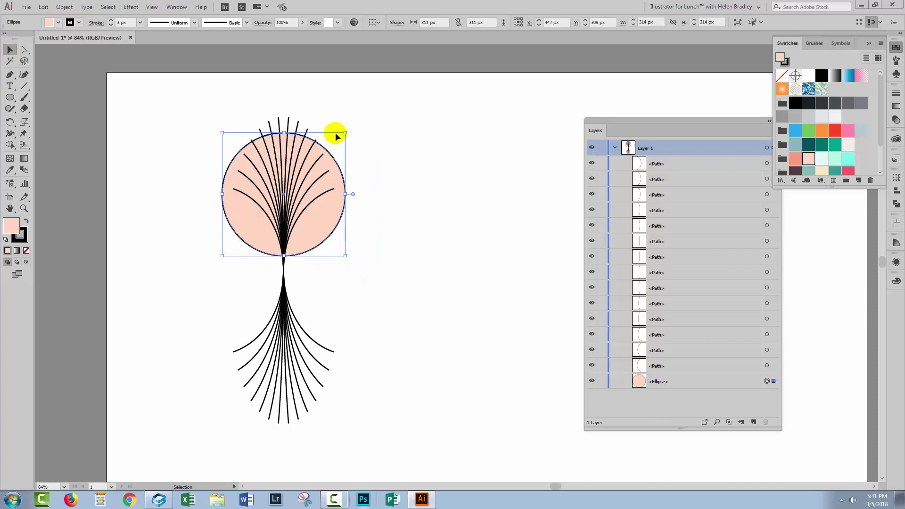
{"action": "mouse_move", "coordinate": [346, 133]}
{"action": "left_mouse_down"}
{"action": "mouse_move", "coordinate": [333, 143]}
{"action": "mouse_move", "coordinate": [335, 134]}
{"action": "left_mouse_up"}
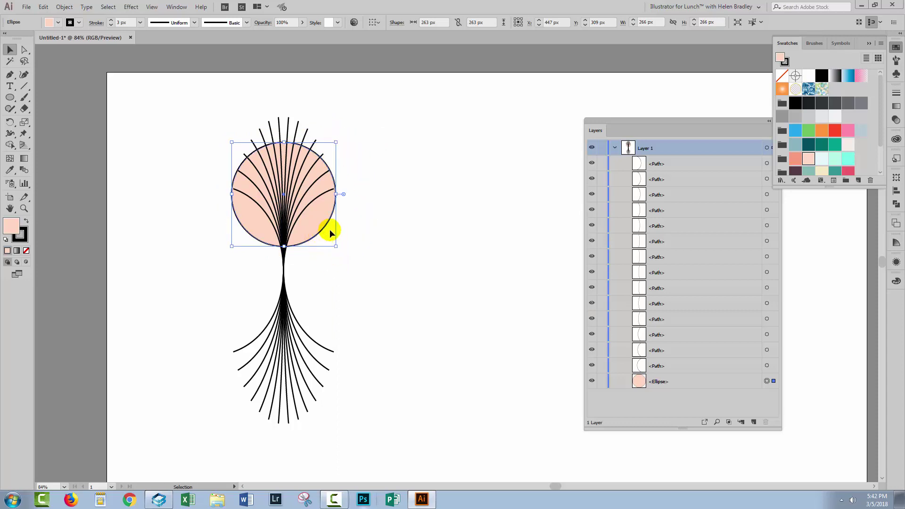
{"action": "left_click", "coordinate": [378, 248]}
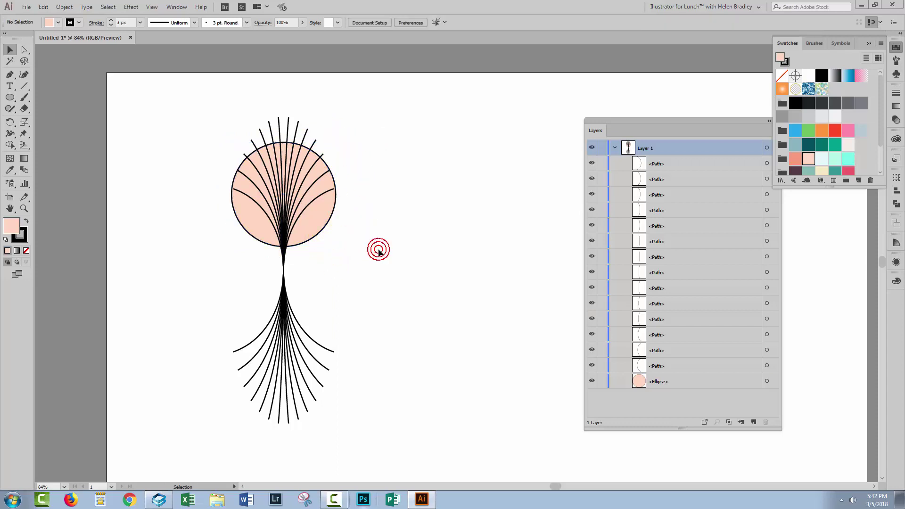
{"action": "left_click", "coordinate": [310, 243]}
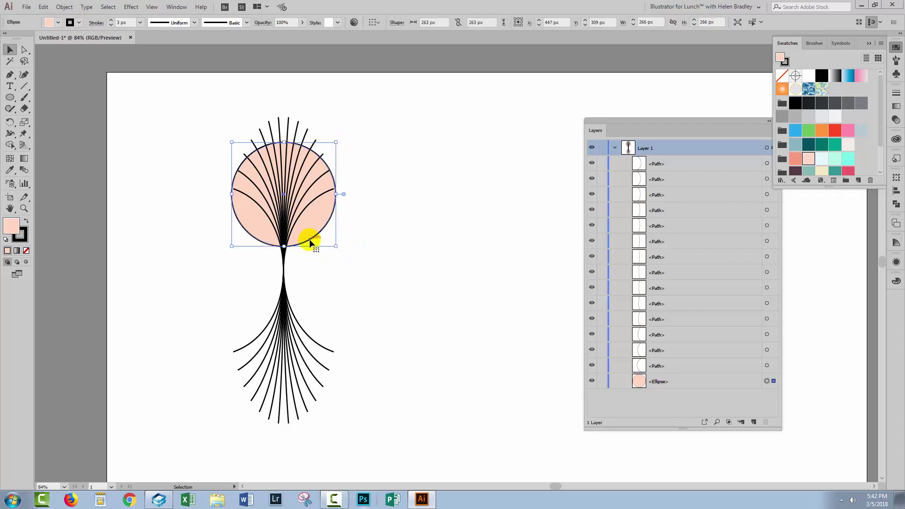
{"action": "left_click_drag", "start_coordinate": [310, 241], "coordinate": [310, 242]}
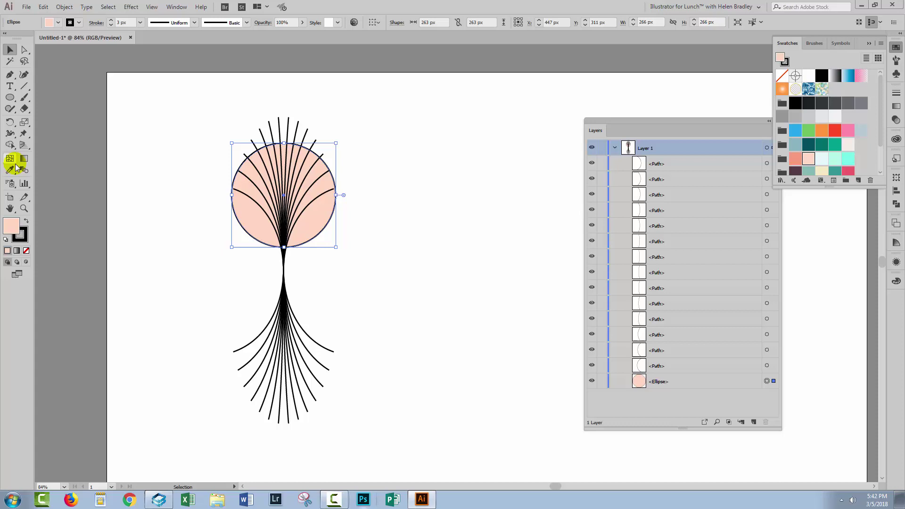
Zoom in on the circle and group all the fan lines, leaving the peach circle out
{"action": "left_click", "coordinate": [24, 208]}
{"action": "left_click_drag", "start_coordinate": [219, 97], "coordinate": [373, 284]}
{"action": "left_click_drag", "start_coordinate": [589, 121], "coordinate": [642, 123]}
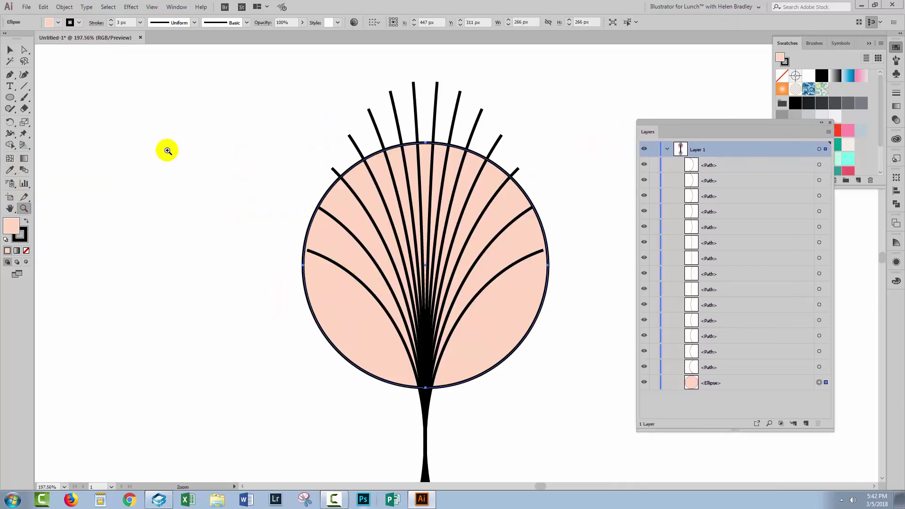
{"action": "left_click", "coordinate": [10, 52]}
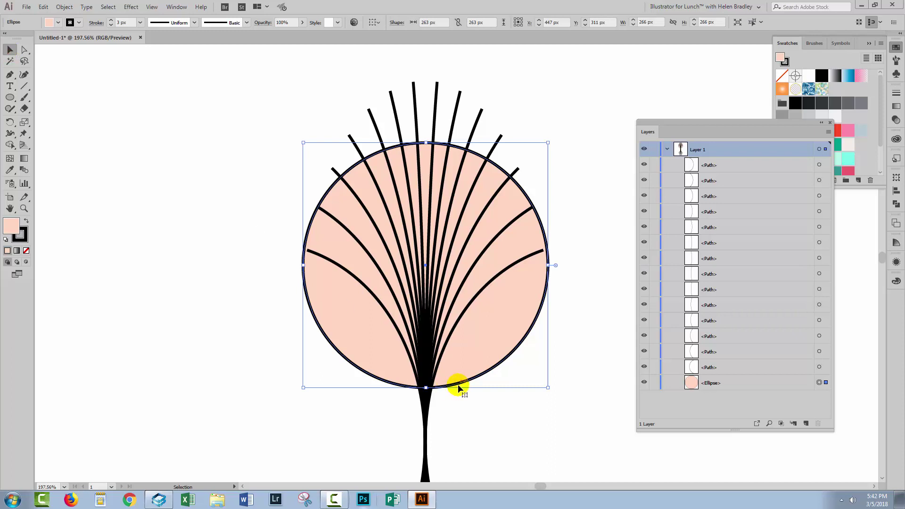
{"action": "left_click_drag", "start_coordinate": [465, 449], "coordinate": [395, 429]}
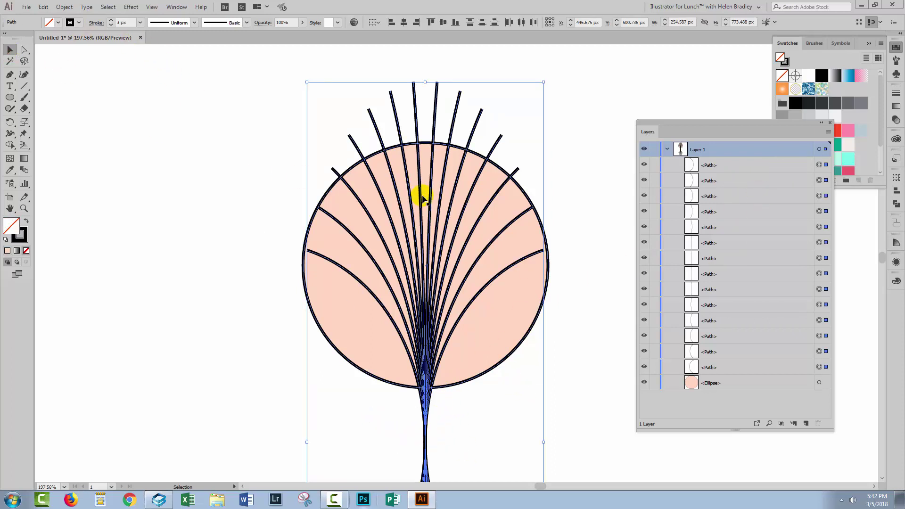
{"action": "left_click", "coordinate": [64, 7]}
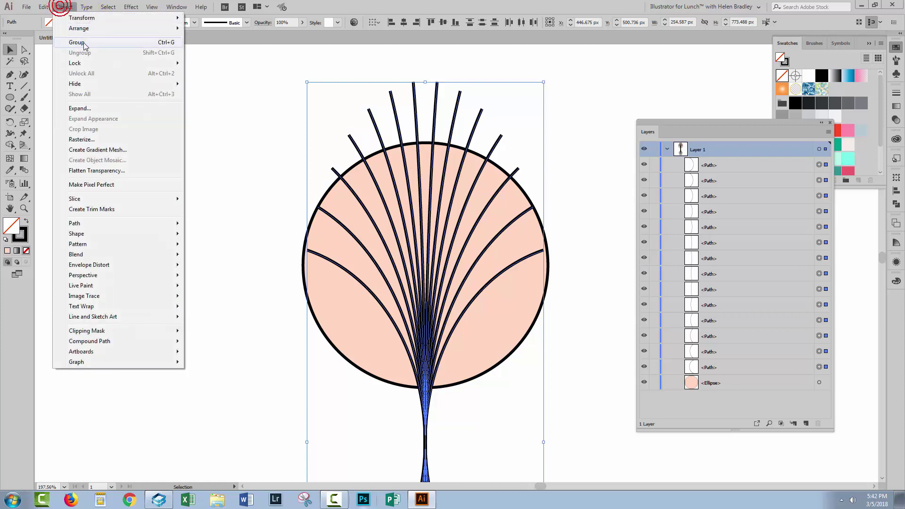
{"action": "left_click", "coordinate": [75, 40]}
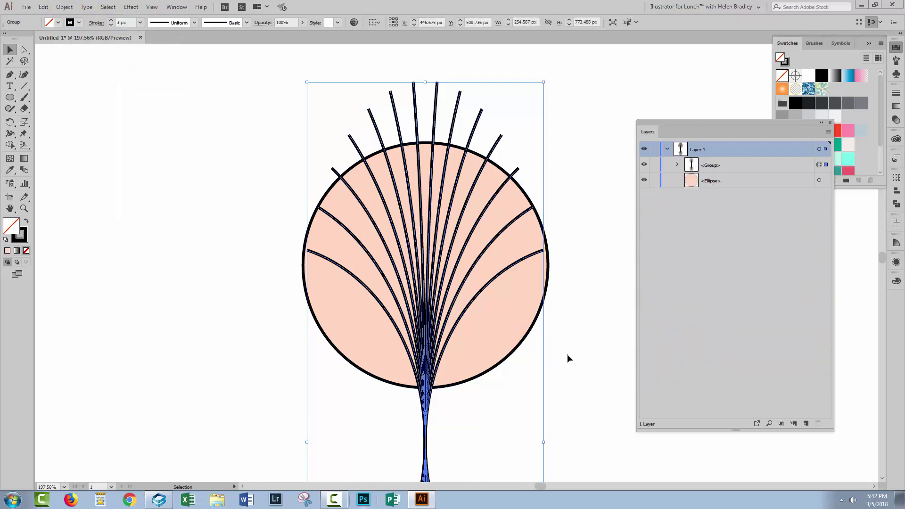
Nudge the peach circle slightly lower and shrink it a little behind the fan lines
{"action": "left_click_drag", "start_coordinate": [571, 349], "coordinate": [217, 212]}
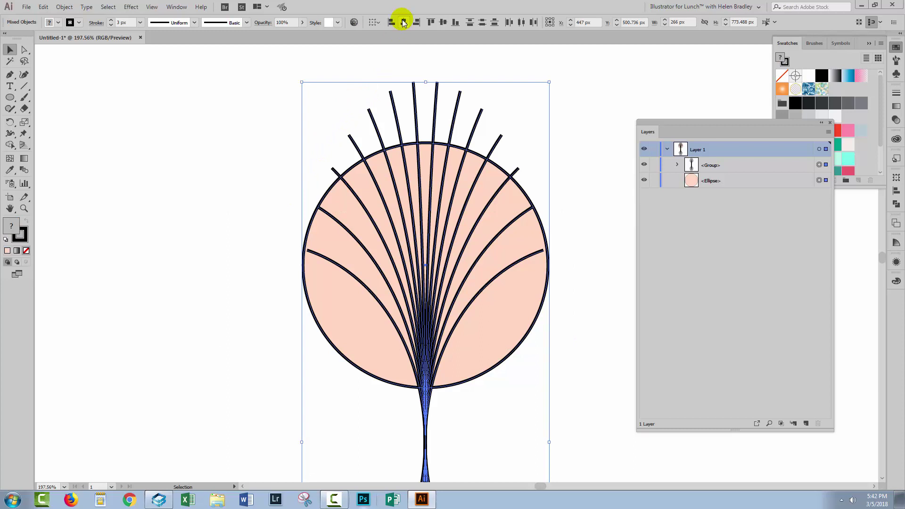
{"action": "left_click", "coordinate": [576, 228]}
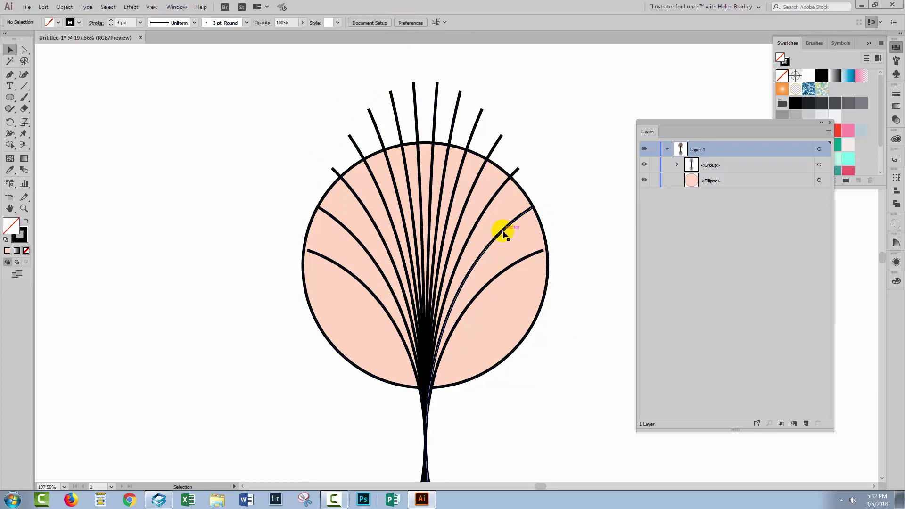
{"action": "left_click", "coordinate": [543, 309]}
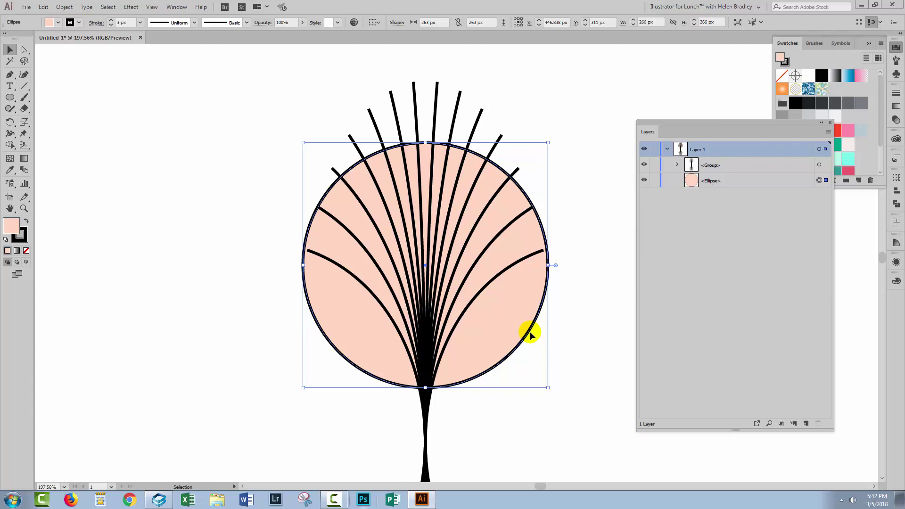
{"action": "key", "text": "Down"}
{"action": "key", "text": "Down"}
{"action": "key", "text": "Down"}
{"action": "key", "text": "Down"}
{"action": "key", "text": "Down"}
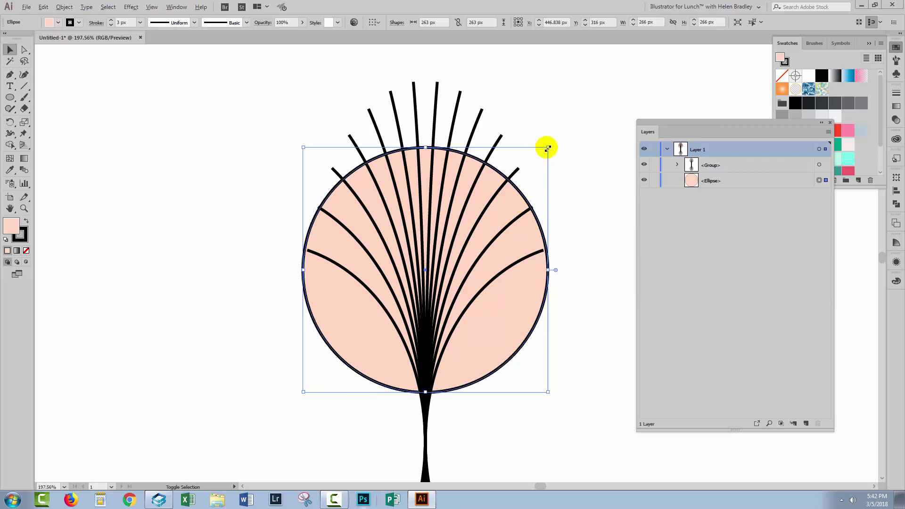
{"action": "left_click_drag", "start_coordinate": [547, 148], "coordinate": [547, 150]}
{"action": "left_click", "coordinate": [567, 166]}
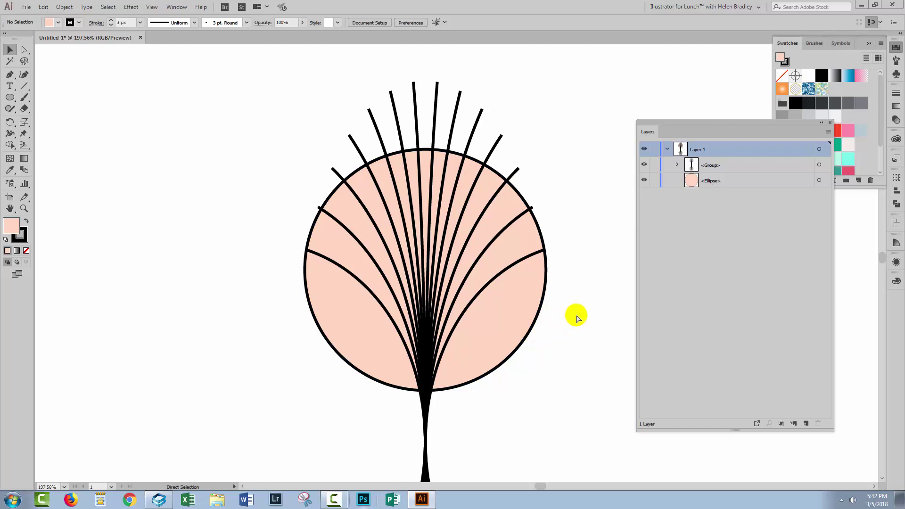
{"action": "key", "text": "ctrl+0"}
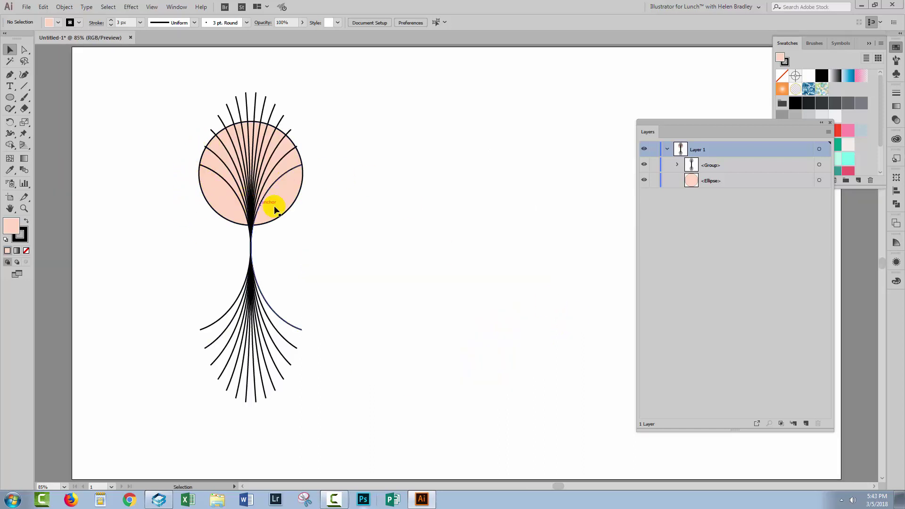
Duplicate the peach circle's Ellipse entry in Layers to keep a backup copy
{"action": "left_click", "coordinate": [713, 181]}
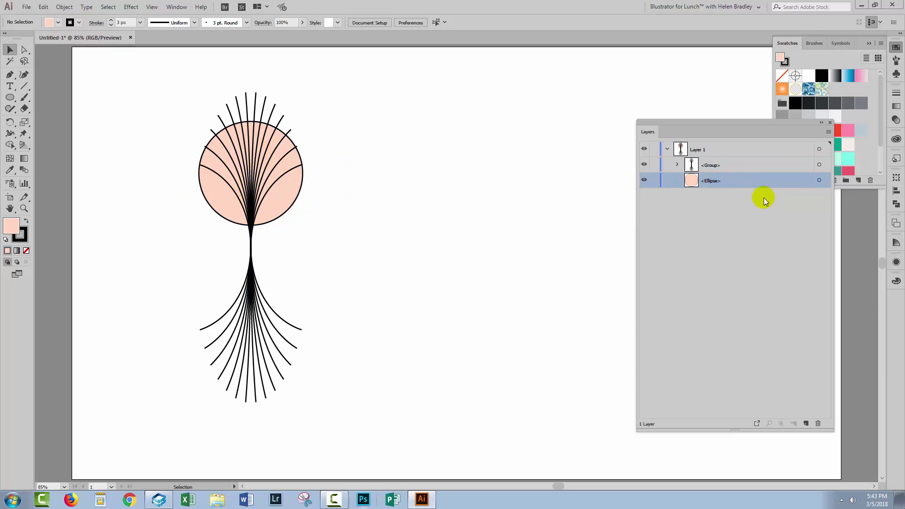
{"action": "left_click_drag", "start_coordinate": [791, 178], "coordinate": [806, 422]}
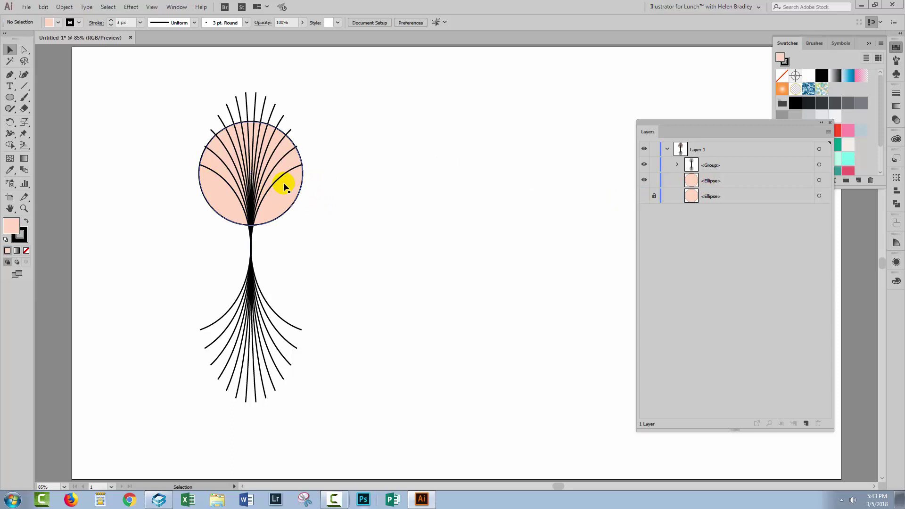
Ungroup the fan-line group into separate paths, keeping the stroke weight at 3 px
{"action": "left_click", "coordinate": [676, 164]}
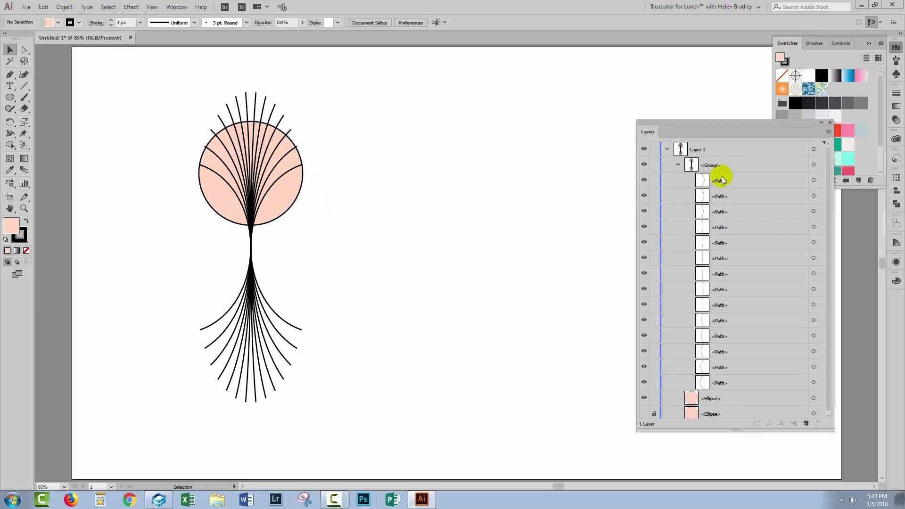
{"action": "left_click", "coordinate": [813, 163]}
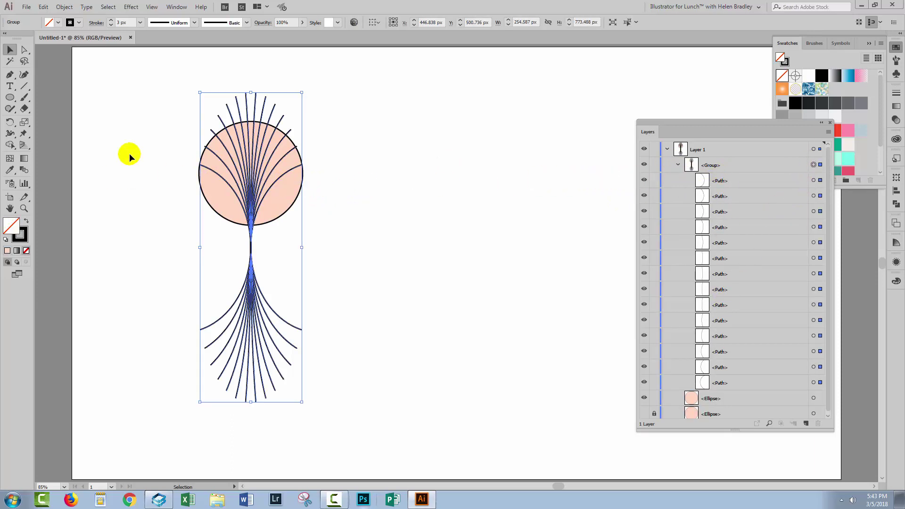
{"action": "left_click", "coordinate": [64, 6]}
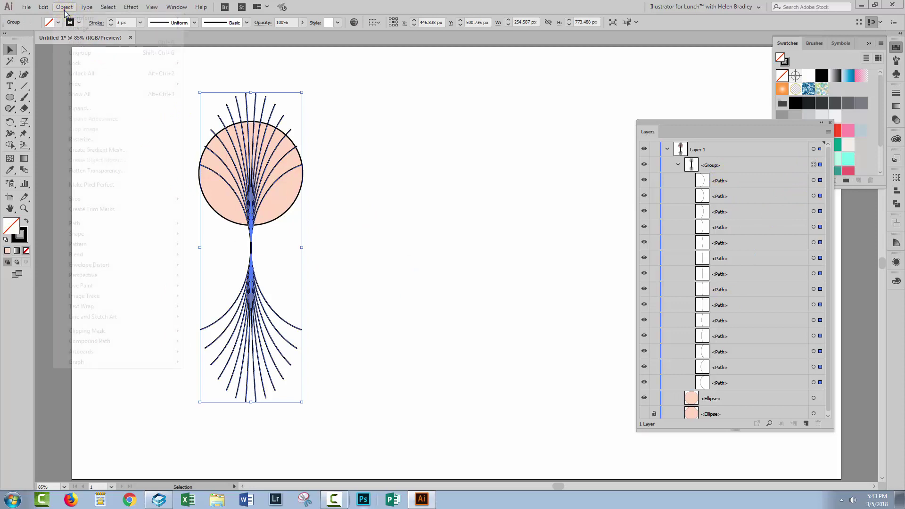
{"action": "left_click", "coordinate": [75, 54]}
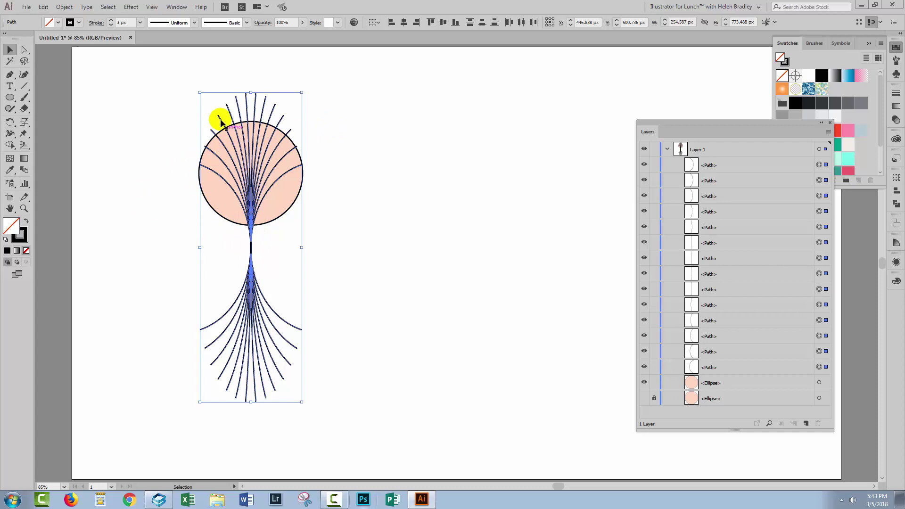
{"action": "left_click", "coordinate": [111, 21]}
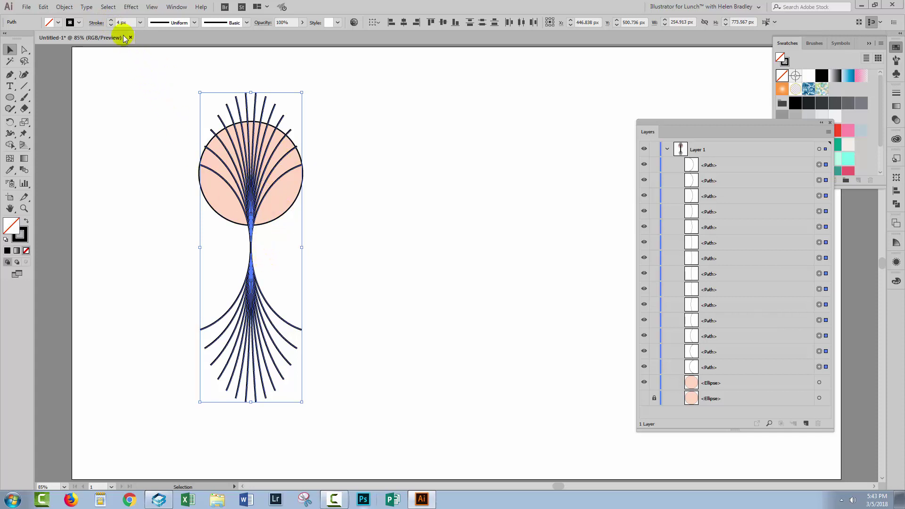
{"action": "left_click", "coordinate": [111, 25]}
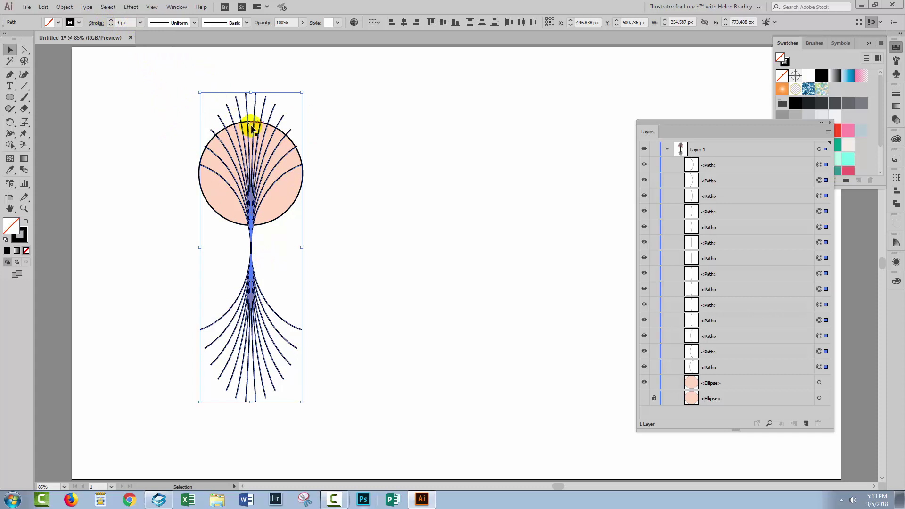
Expand only the fan strokes into filled outline shapes
{"action": "left_click", "coordinate": [59, 8]}
{"action": "left_click", "coordinate": [70, 105]}
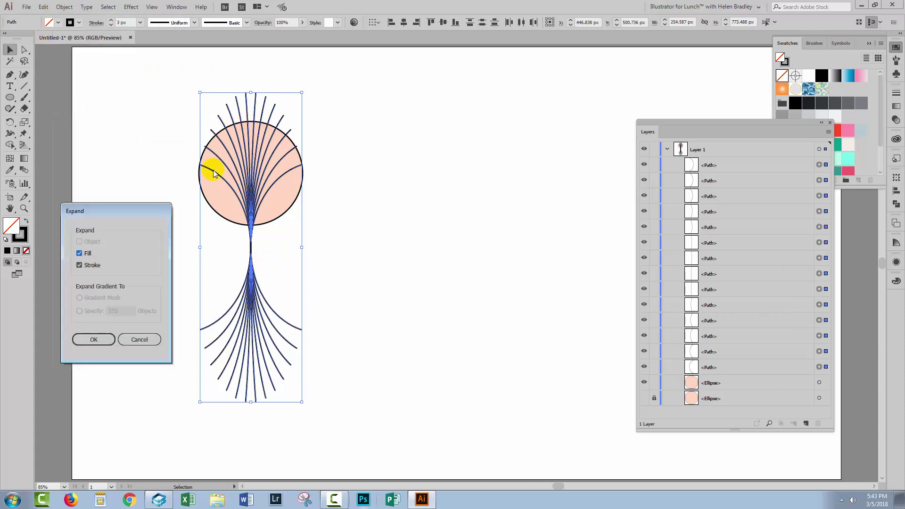
{"action": "left_click", "coordinate": [79, 253]}
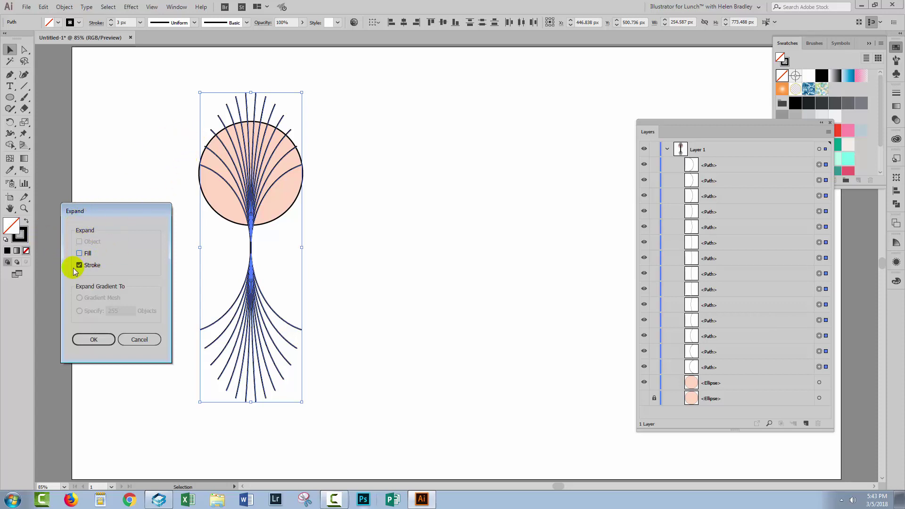
{"action": "left_click", "coordinate": [94, 339]}
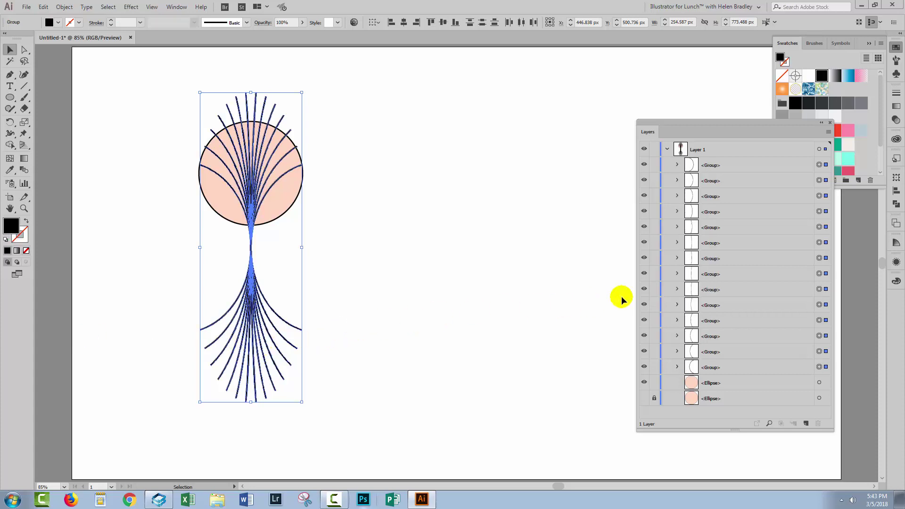
Ungroup the expanded line pieces and regroup all fan paths into one group
{"action": "left_click", "coordinate": [63, 7]}
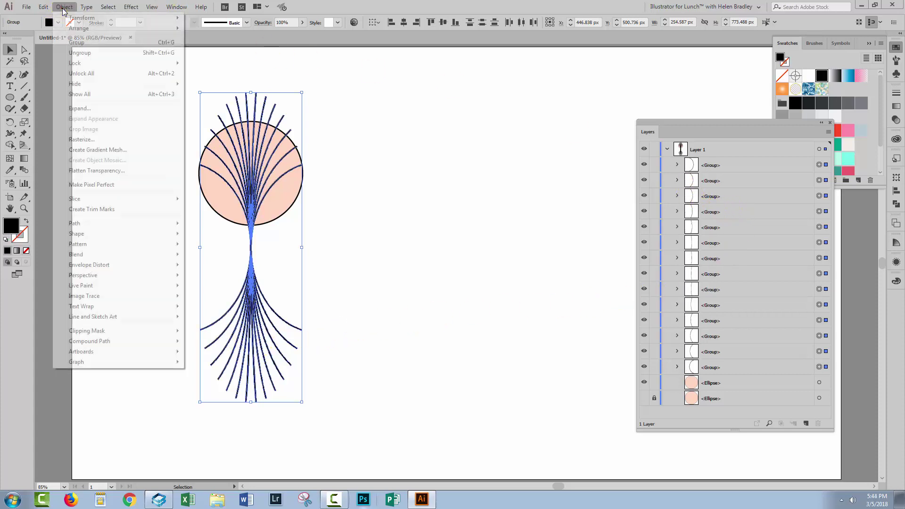
{"action": "left_click", "coordinate": [80, 53]}
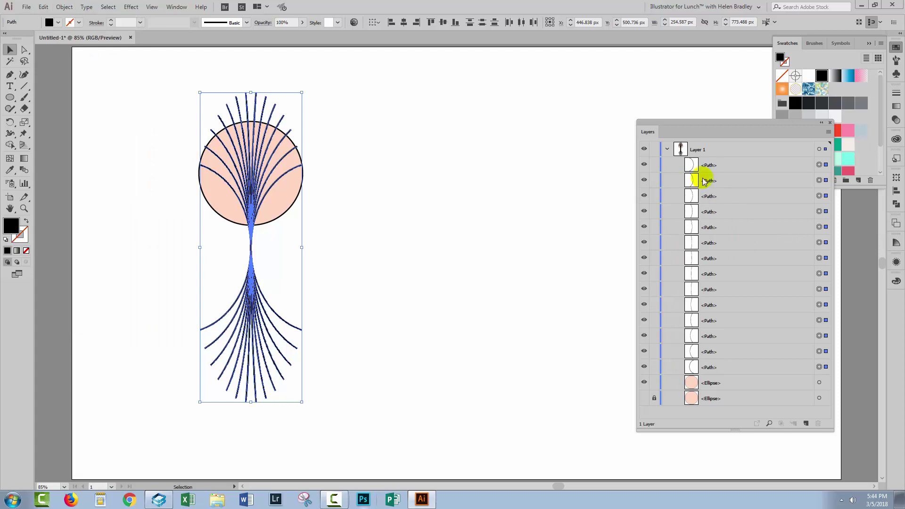
{"action": "left_click", "coordinate": [705, 245]}
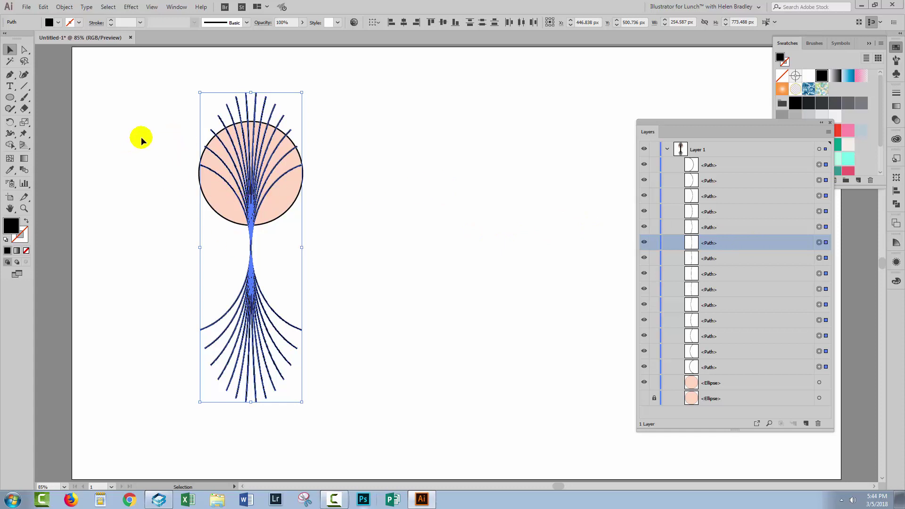
{"action": "left_click", "coordinate": [65, 7]}
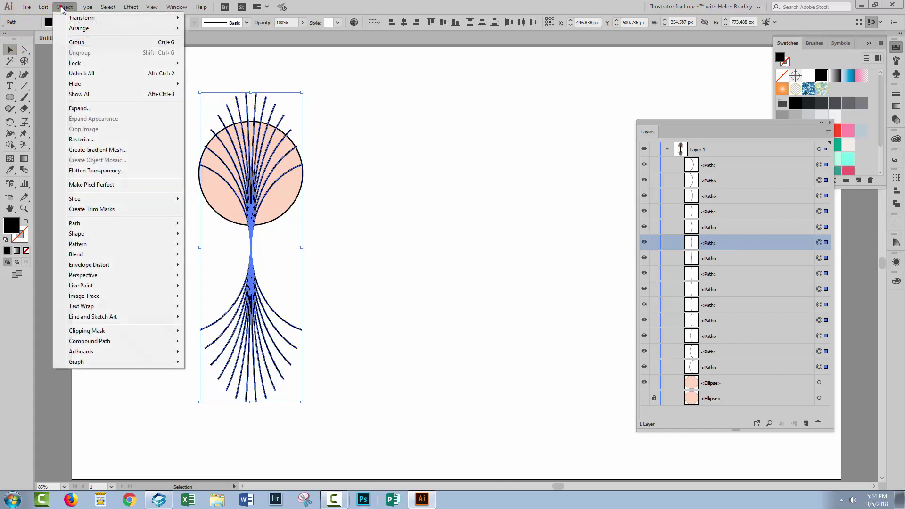
{"action": "left_click", "coordinate": [83, 43]}
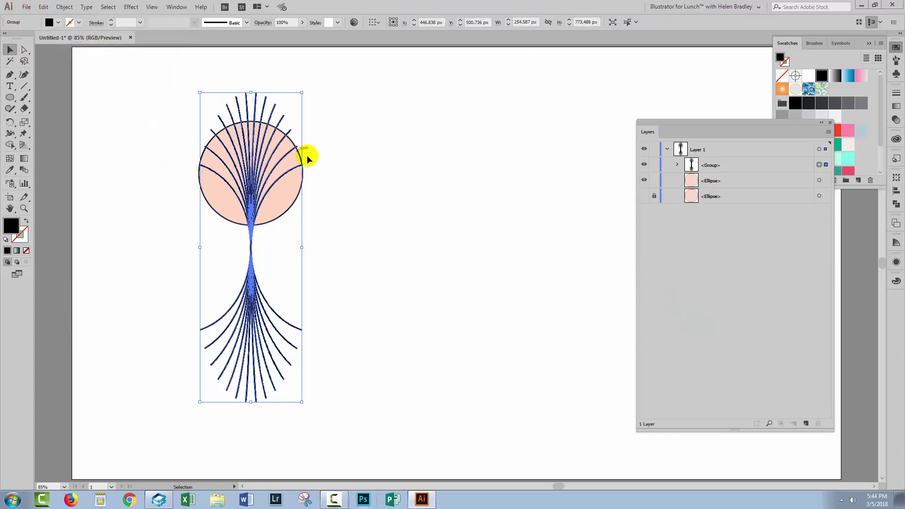
{"action": "left_click", "coordinate": [344, 193]}
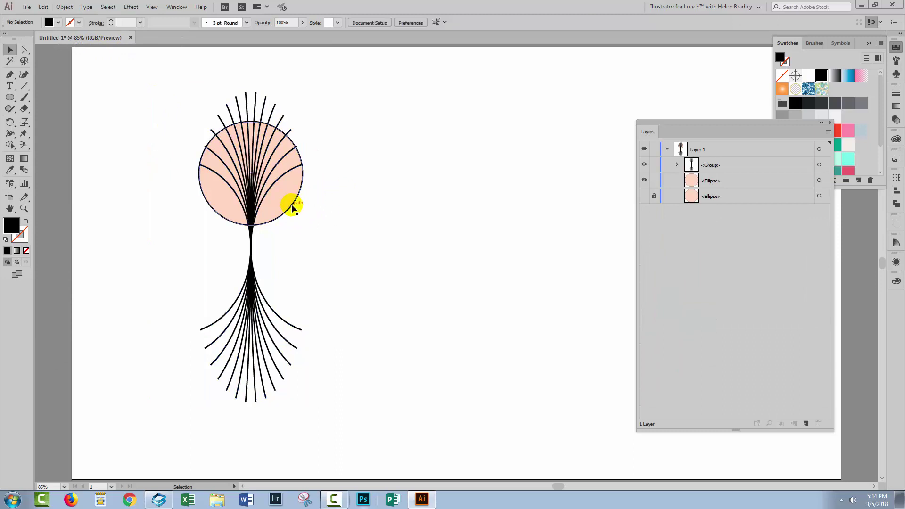
Stack the circle above the fan group, Pathfinder Crop them, then show and unlock the backup circle
{"action": "left_click", "coordinate": [293, 208]}
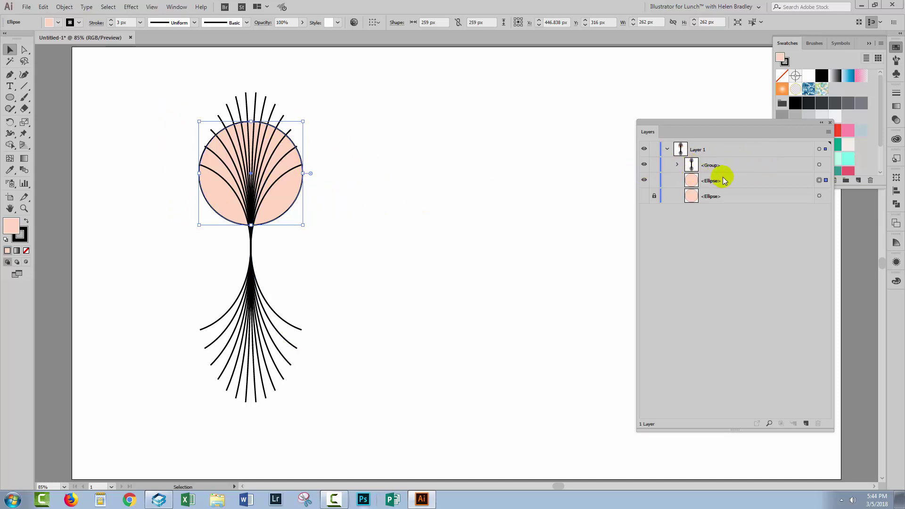
{"action": "left_click_drag", "start_coordinate": [725, 180], "coordinate": [725, 163]}
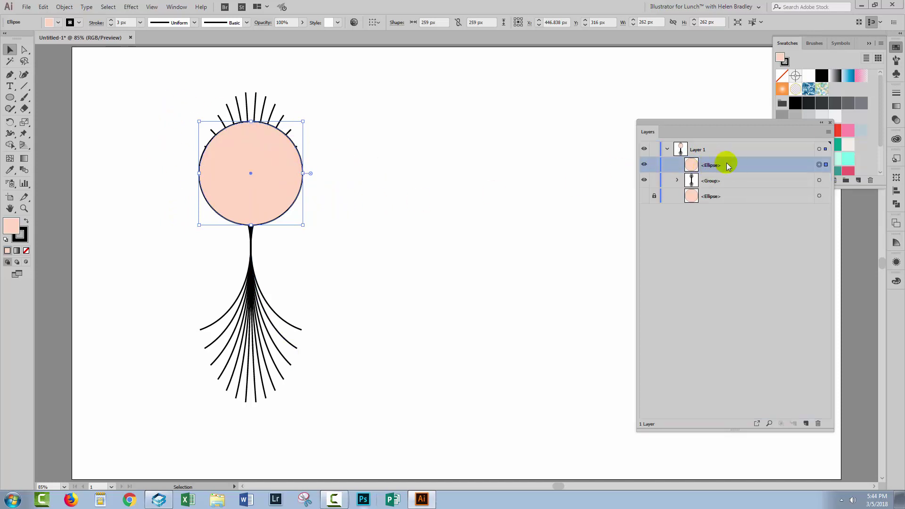
{"action": "left_click", "coordinate": [819, 181], "text": "shift"}
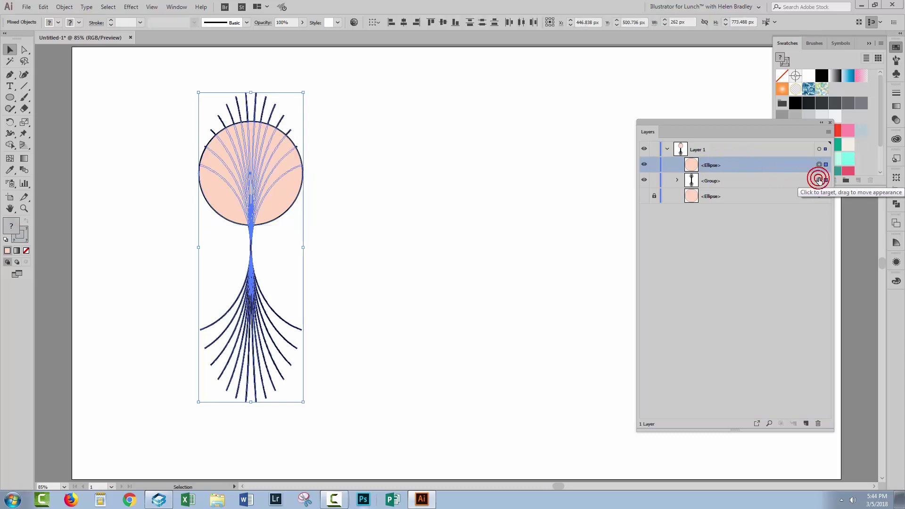
{"action": "left_click", "coordinate": [896, 206]}
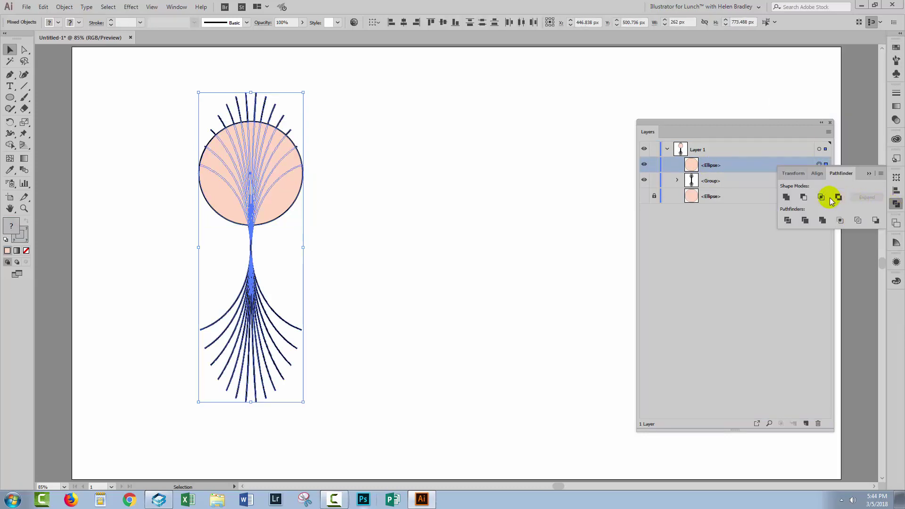
{"action": "left_click", "coordinate": [840, 220]}
{"action": "left_click", "coordinate": [334, 214]}
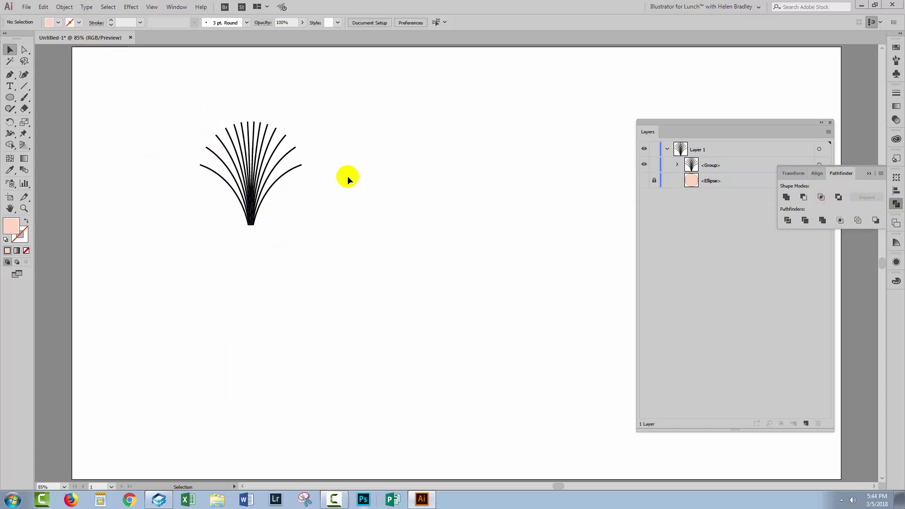
{"action": "left_click", "coordinate": [644, 180]}
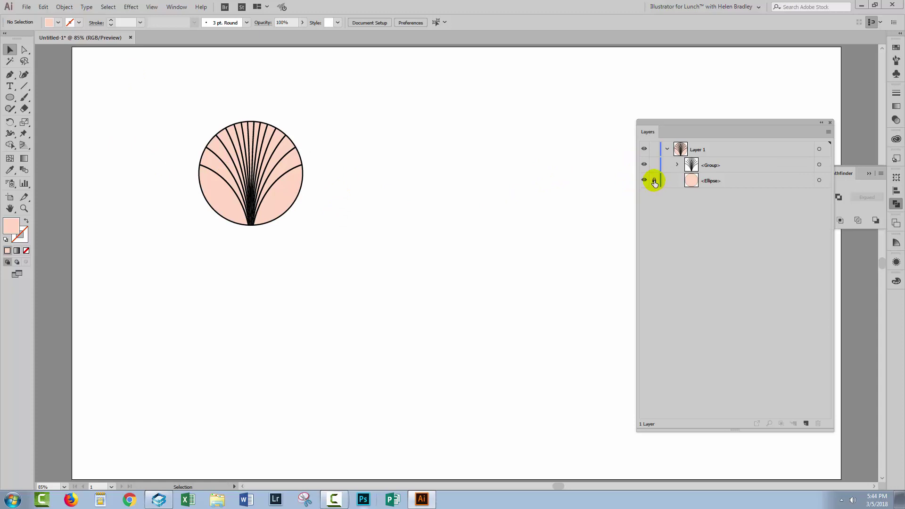
{"action": "left_click", "coordinate": [709, 180]}
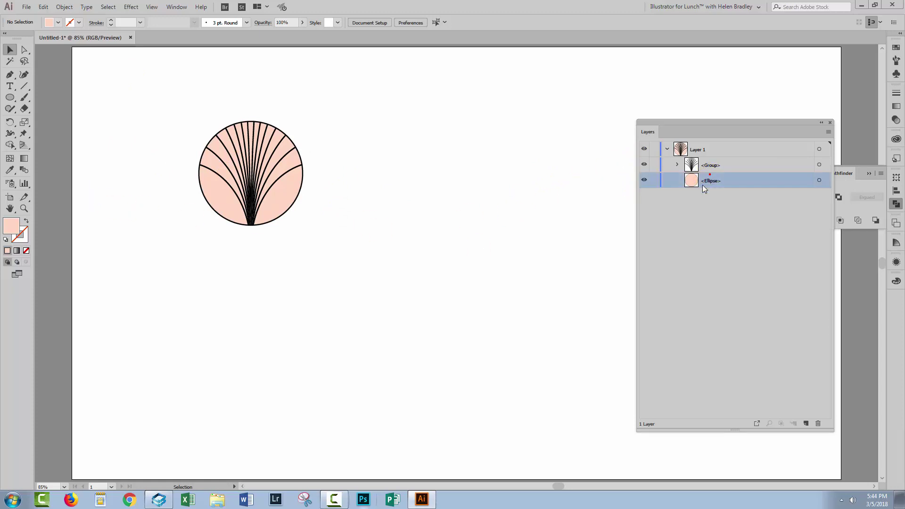
Raise the pink circle's black outline weight to 8 px
{"action": "left_click", "coordinate": [819, 180]}
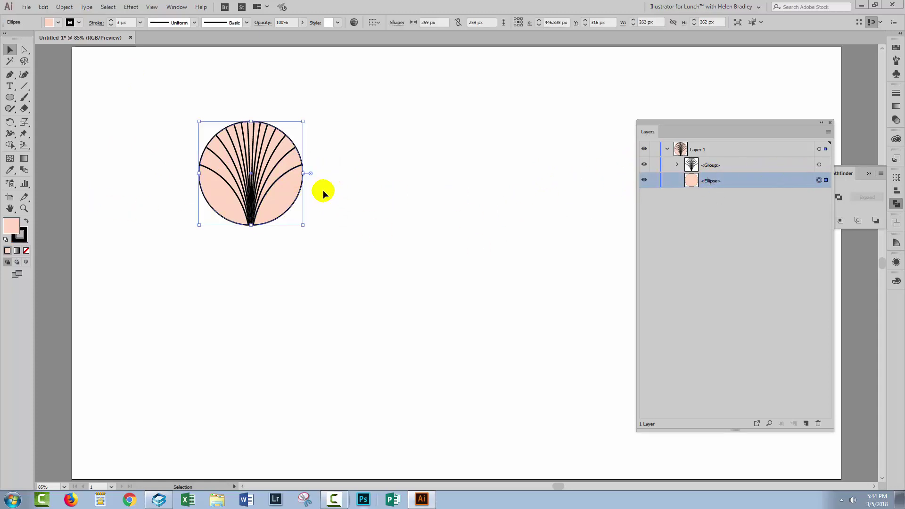
{"action": "left_click", "coordinate": [111, 20]}
{"action": "left_click", "coordinate": [110, 20]}
{"action": "left_click", "coordinate": [110, 21]}
{"action": "left_click", "coordinate": [110, 20]}
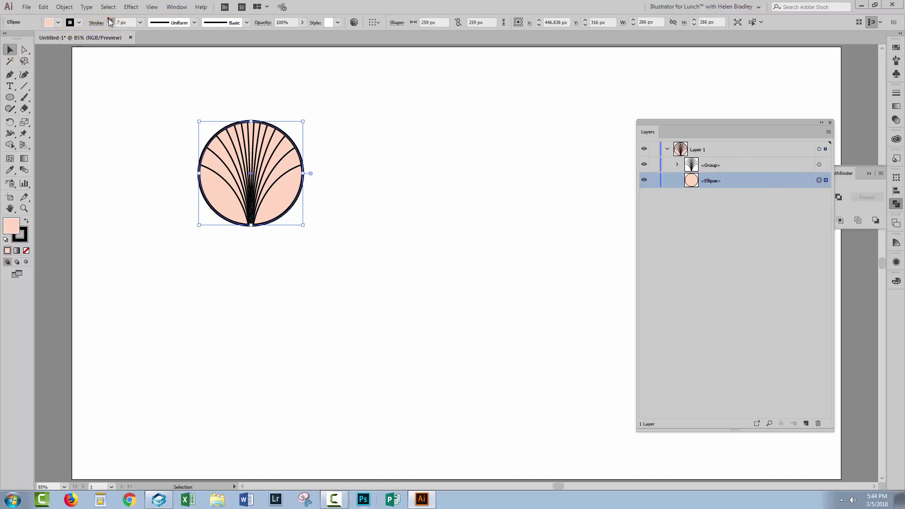
{"action": "left_click", "coordinate": [110, 20]}
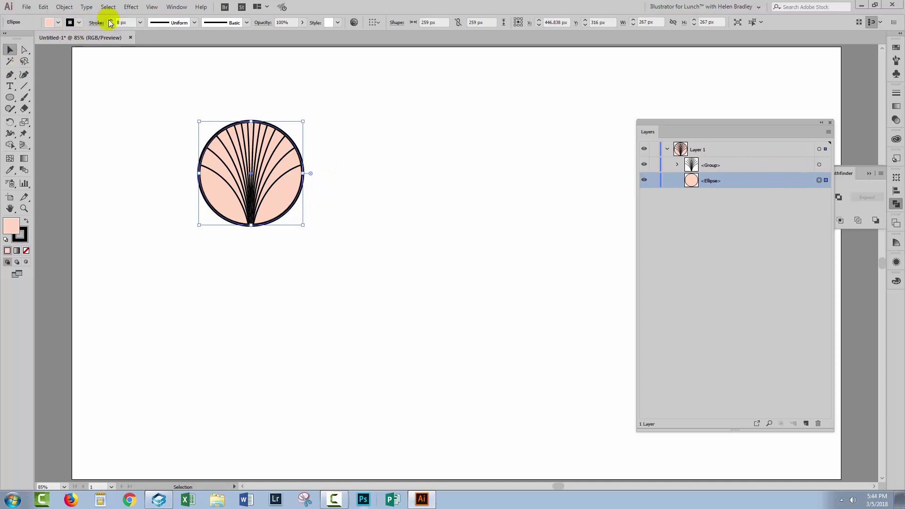
{"action": "left_click", "coordinate": [418, 219]}
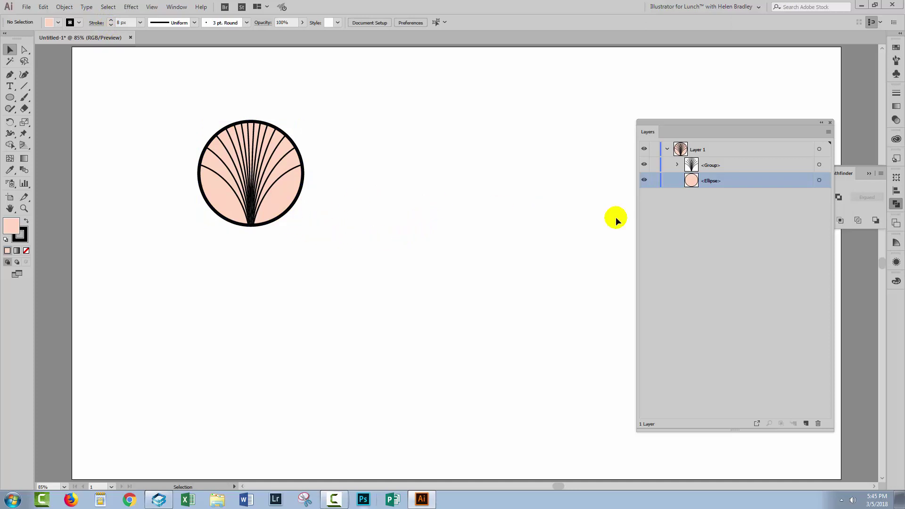
Change the circle's fill to a paler peach, #f4ded3, and select both circle and fan
{"action": "left_click", "coordinate": [818, 181]}
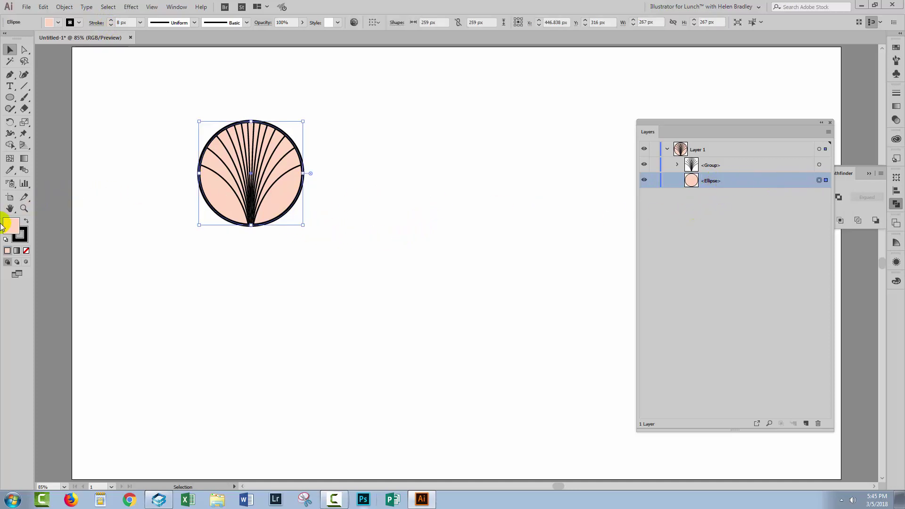
{"action": "double_click", "coordinate": [9, 230]}
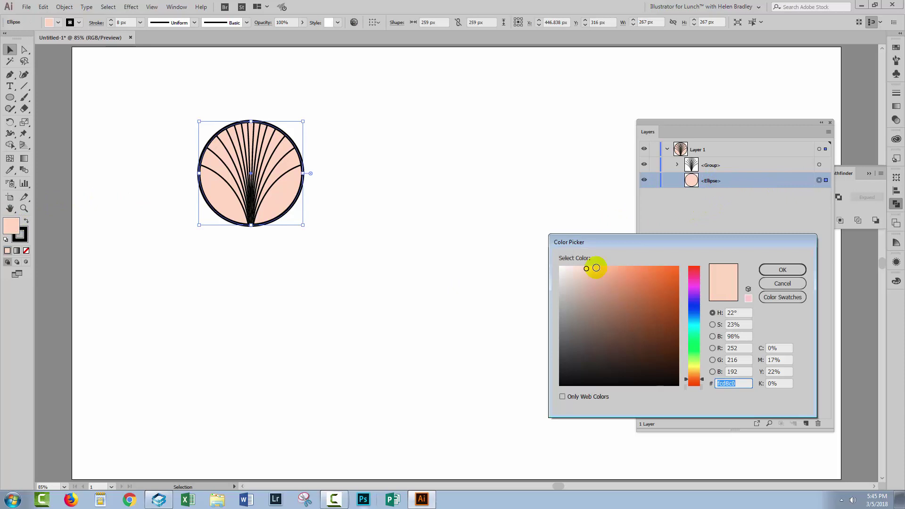
{"action": "left_click_drag", "start_coordinate": [592, 267], "coordinate": [577, 272]}
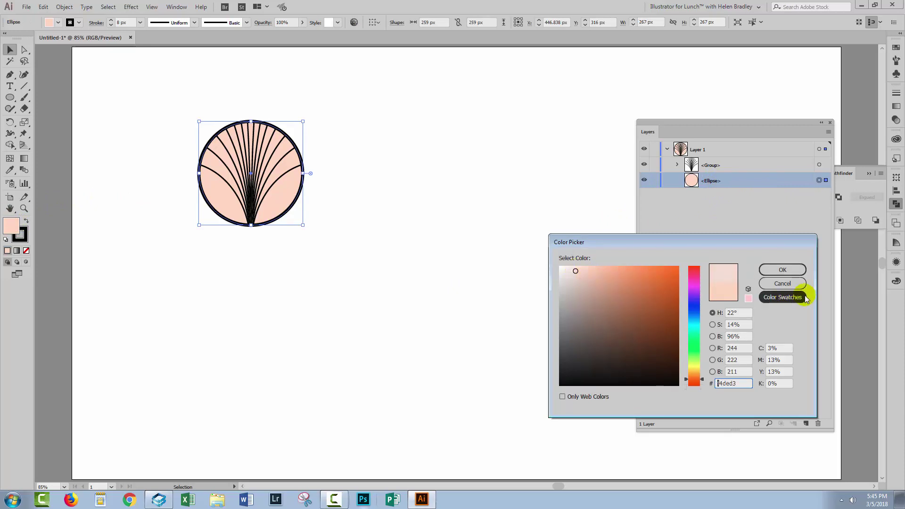
{"action": "left_click", "coordinate": [782, 269]}
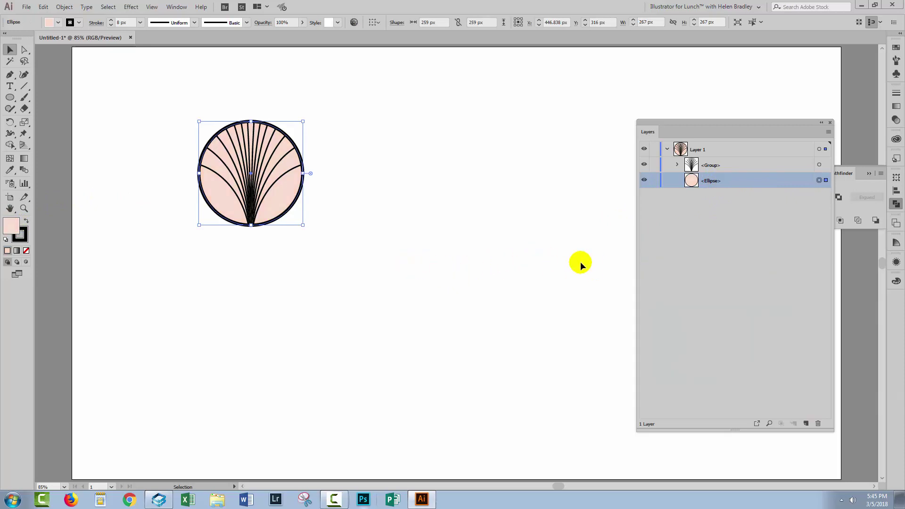
{"action": "left_click", "coordinate": [410, 270]}
{"action": "left_click_drag", "start_coordinate": [372, 259], "coordinate": [198, 156]}
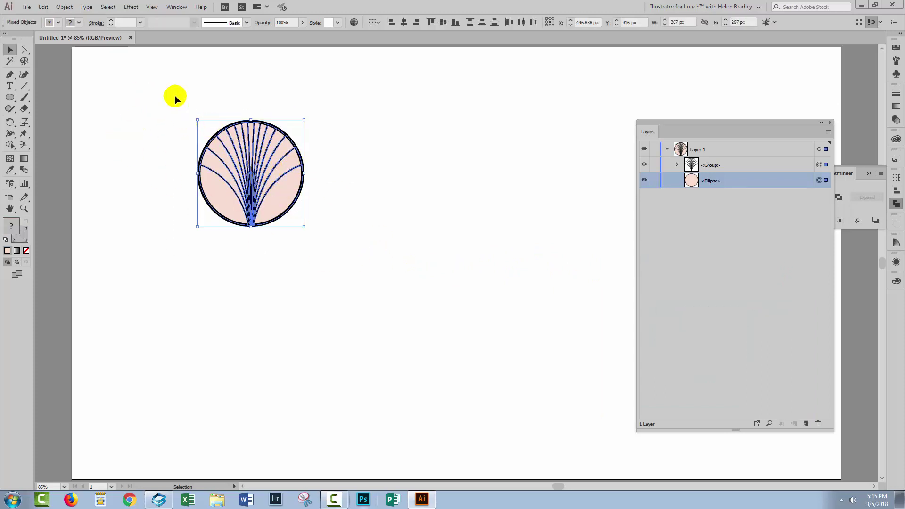
Make the circle and fan a new pattern swatch with a Brick by Row tile layout
{"action": "left_click", "coordinate": [65, 7]}
{"action": "mouse_move", "coordinate": [111, 243]}
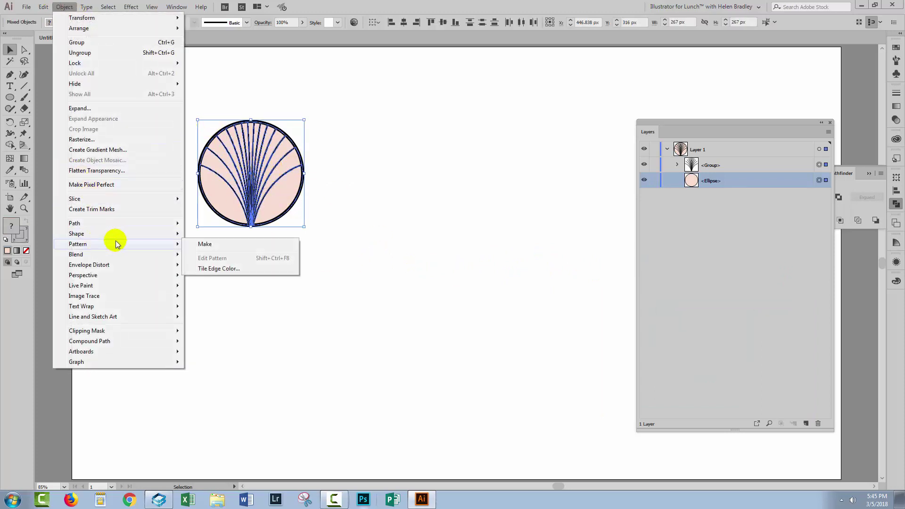
{"action": "left_click", "coordinate": [231, 244]}
{"action": "left_click", "coordinate": [556, 269]}
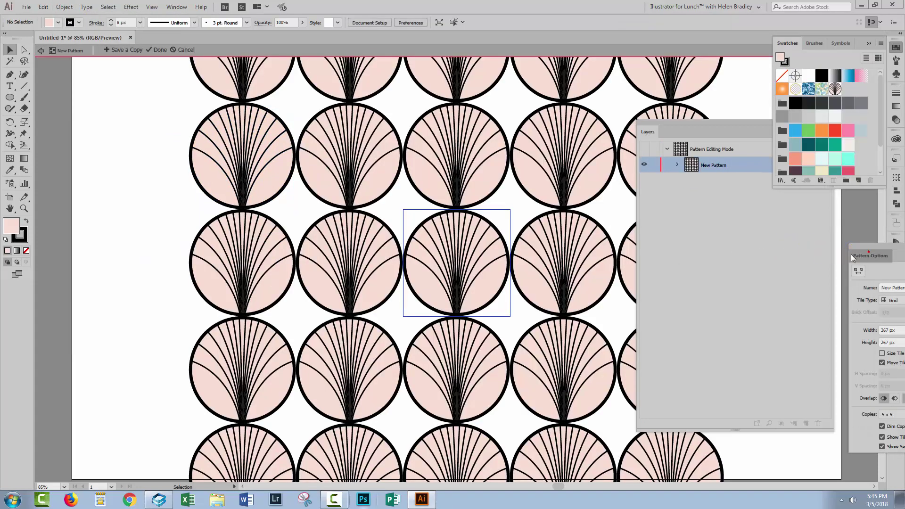
{"action": "left_click_drag", "start_coordinate": [850, 253], "coordinate": [89, 117]}
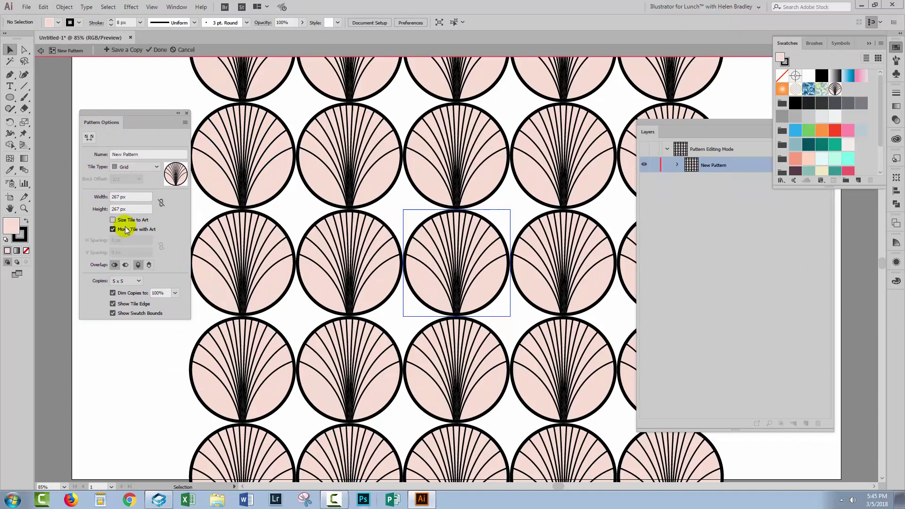
{"action": "left_click", "coordinate": [137, 167]}
{"action": "left_click", "coordinate": [132, 185]}
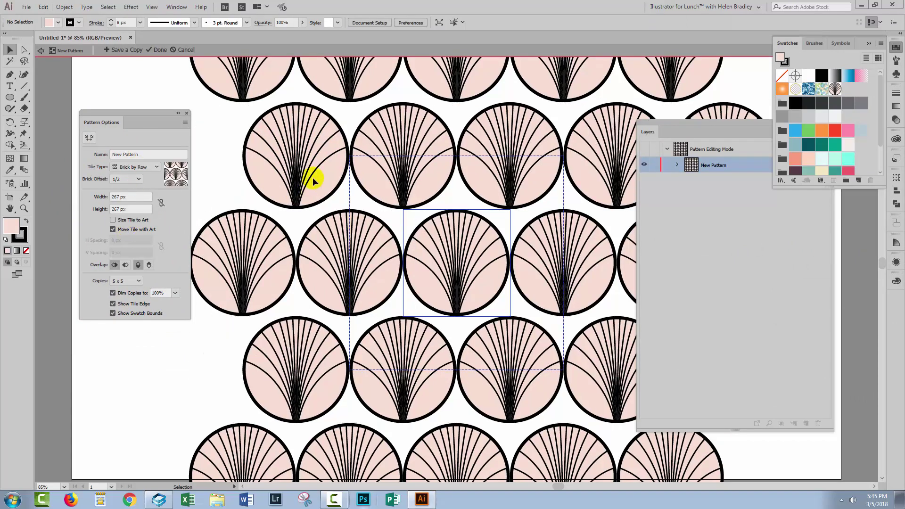
Unlink the tile proportions and reduce the tile height to 150 px
{"action": "left_click", "coordinate": [160, 203]}
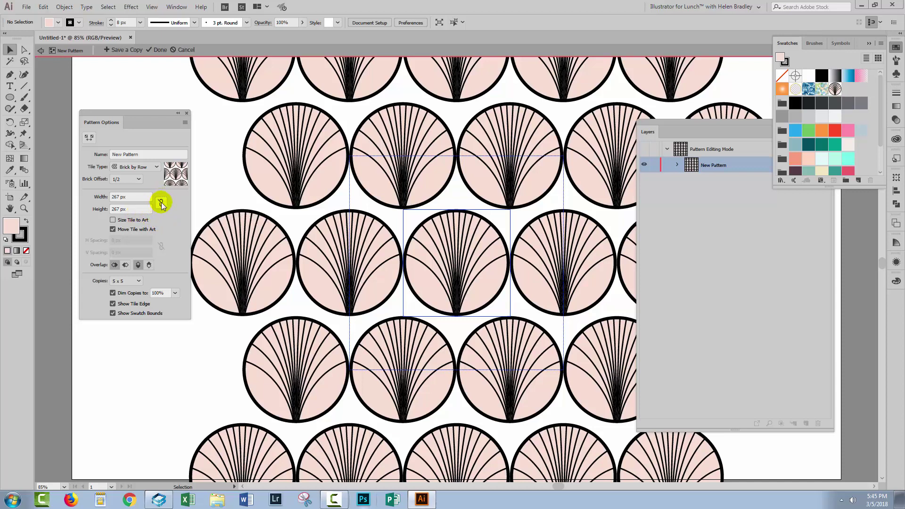
{"action": "left_click", "coordinate": [160, 202]}
{"action": "left_click", "coordinate": [125, 209]}
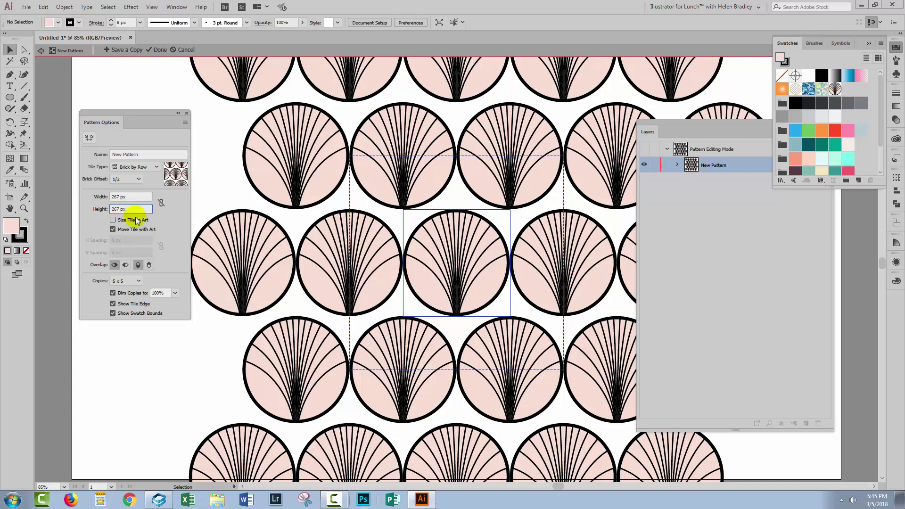
{"action": "key", "text": "Up"}
{"action": "key", "text": "Up"}
{"action": "key", "text": "Up"}
{"action": "key", "text": "shift+Down"}
{"action": "key", "text": "shift+Down"}
{"action": "key", "text": "shift+Down"}
{"action": "key", "text": "shift+Down"}
{"action": "key", "text": "shift+Down"}
{"action": "key", "text": "shift+Down"}
{"action": "key", "text": "shift+Down"}
{"action": "key", "text": "shift+Down"}
{"action": "key", "text": "shift+Down"}
{"action": "key", "text": "shift+Down"}
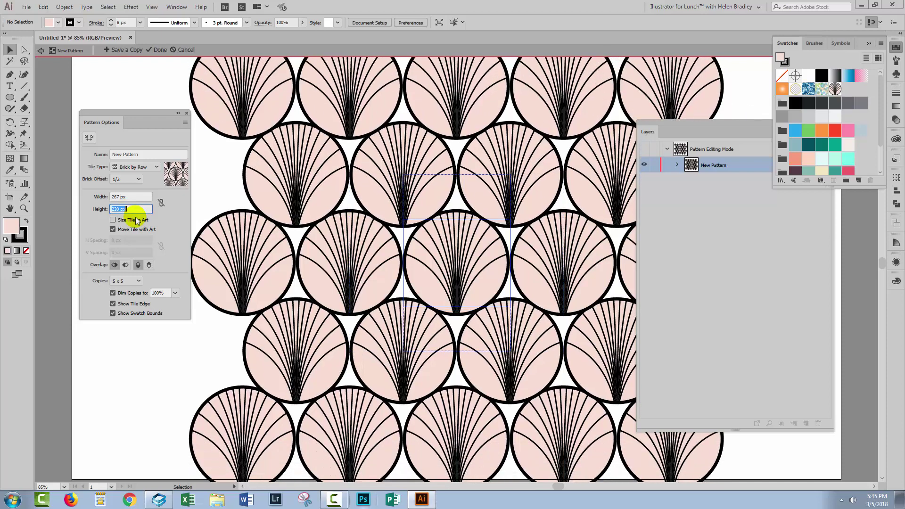
{"action": "key", "text": "shift+Down"}
{"action": "key", "text": "shift+Down"}
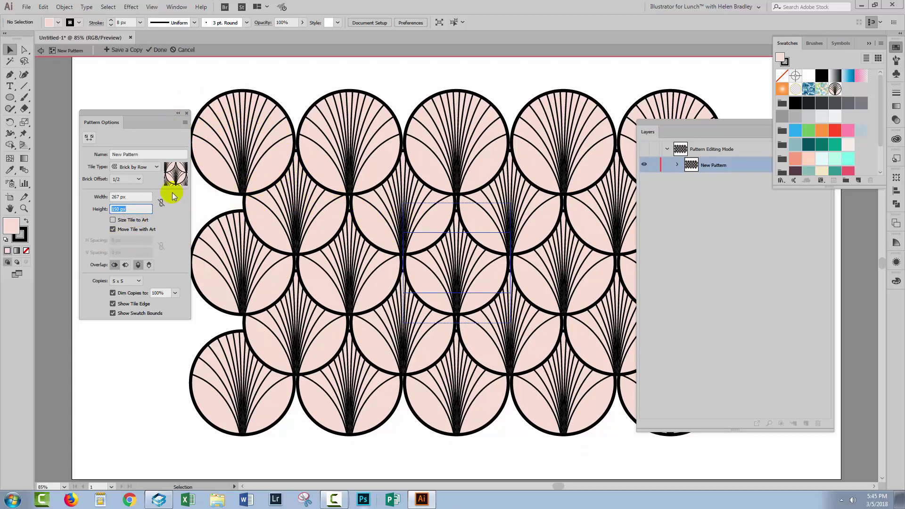
Set overlap to Bottom in Front and shrink the tile to 265 × 146 px
{"action": "left_click", "coordinate": [149, 266]}
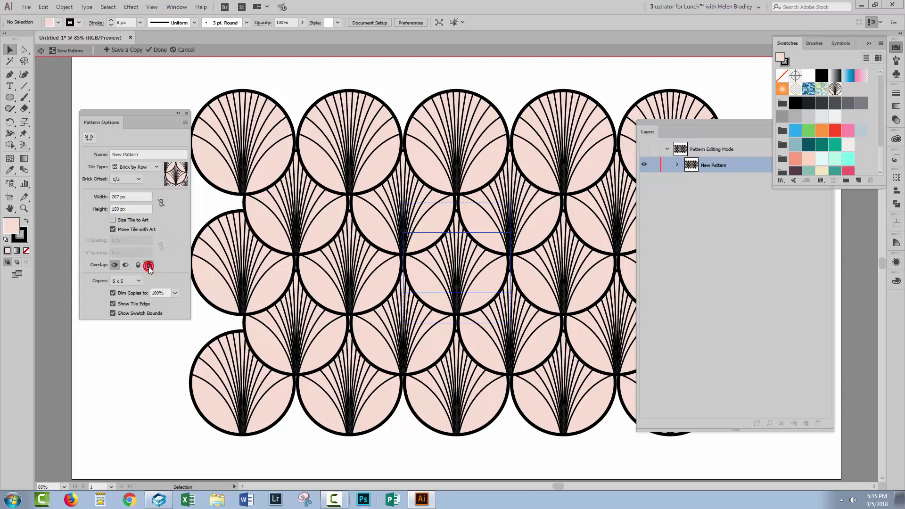
{"action": "left_click", "coordinate": [132, 208]}
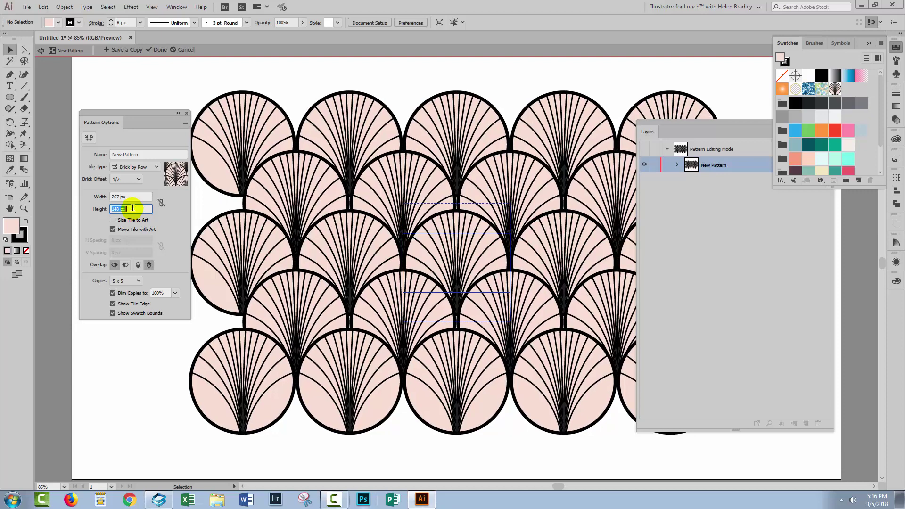
{"action": "triple_click", "coordinate": [132, 208]}
{"action": "key", "text": "Down"}
{"action": "key", "text": "Down"}
{"action": "key", "text": "Down"}
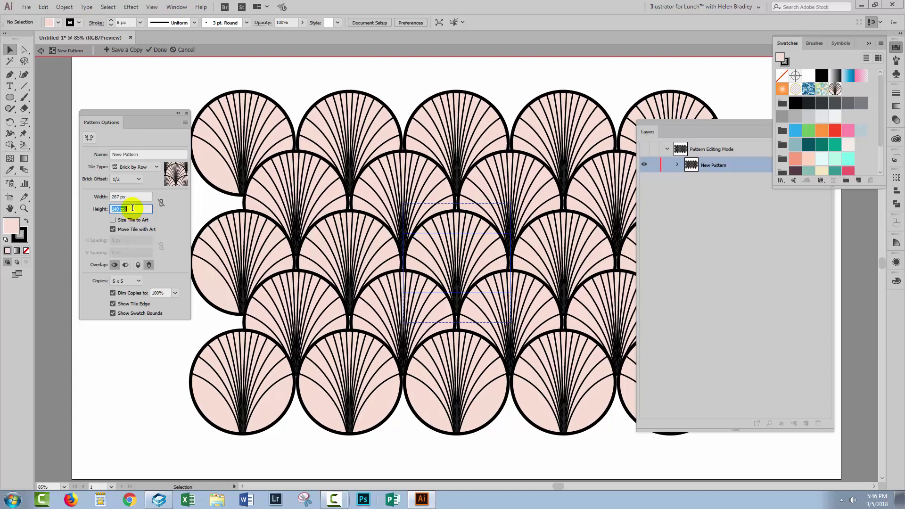
{"action": "key", "text": "Down"}
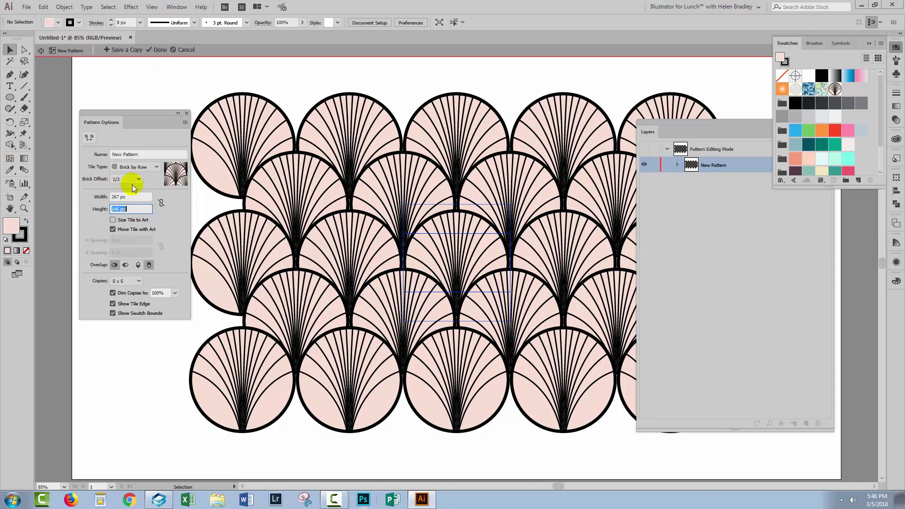
{"action": "left_click", "coordinate": [126, 197]}
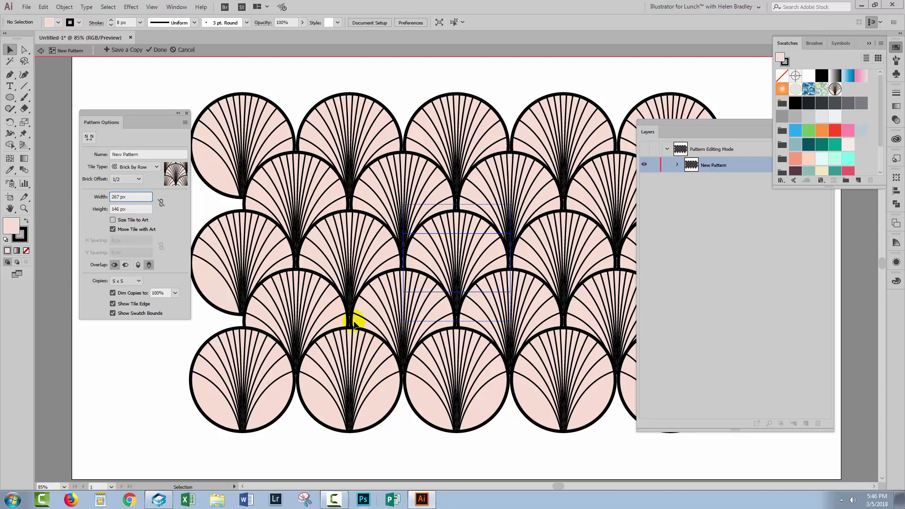
{"action": "key", "text": "Down"}
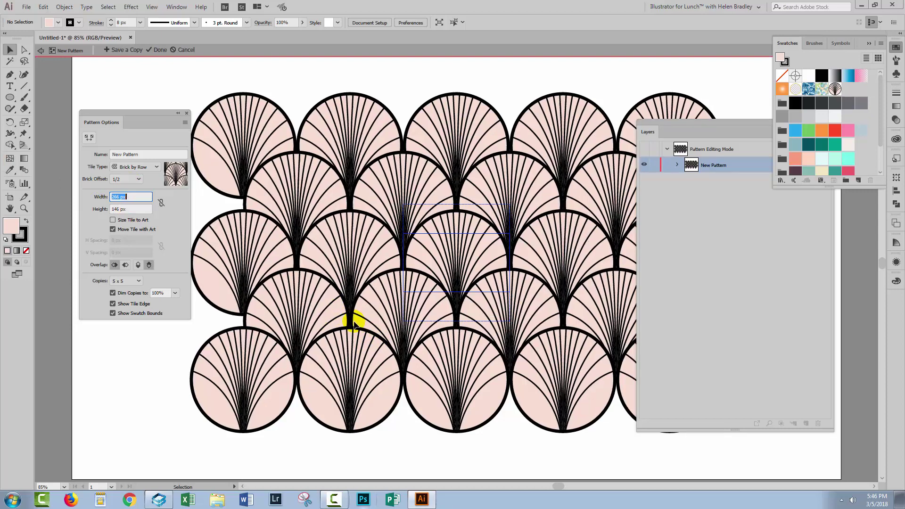
{"action": "key", "text": "Down"}
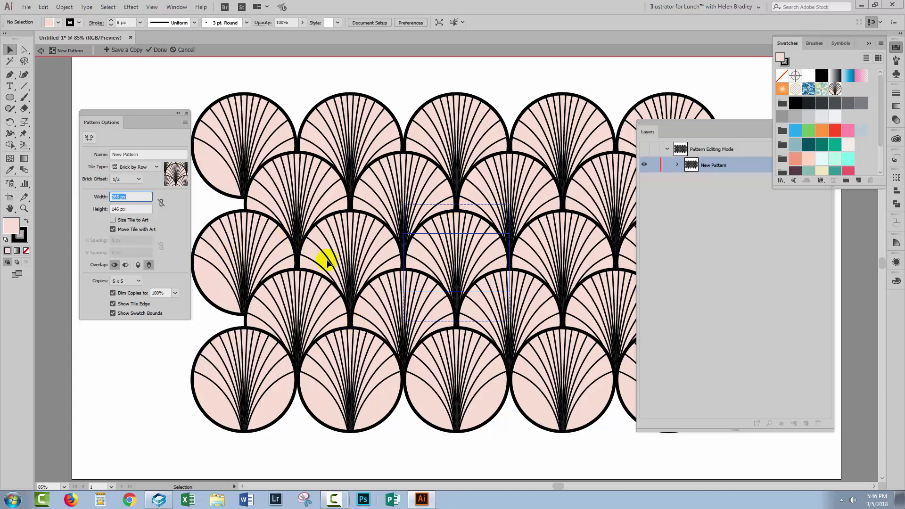
Finish the pattern edit and move the original fan shell off the artboard to the left
{"action": "left_click", "coordinate": [157, 49]}
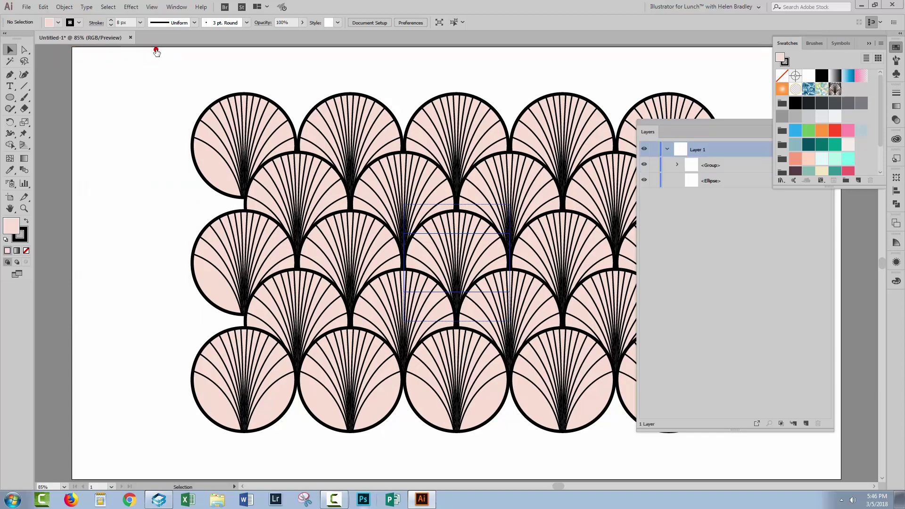
{"action": "left_click", "coordinate": [262, 197]}
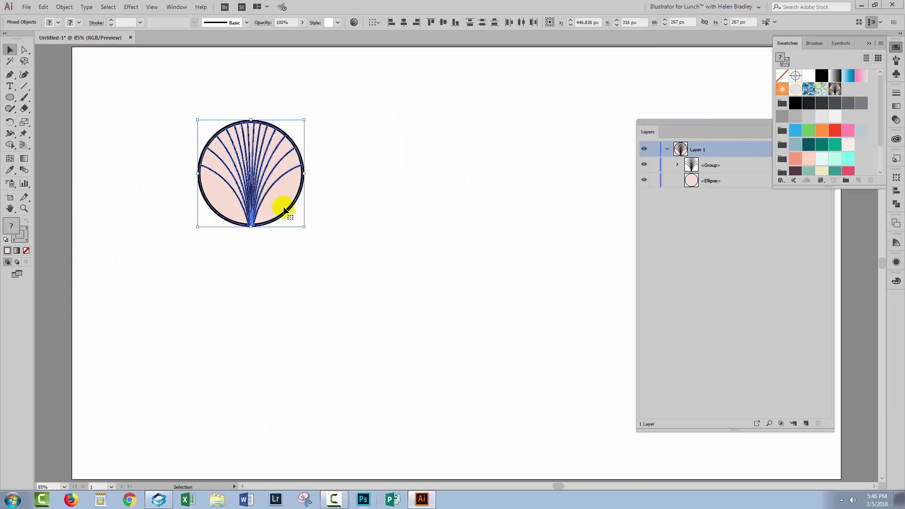
{"action": "left_click_drag", "start_coordinate": [287, 215], "coordinate": [206, 302]}
{"action": "left_click_drag", "start_coordinate": [188, 239], "coordinate": [143, 240]}
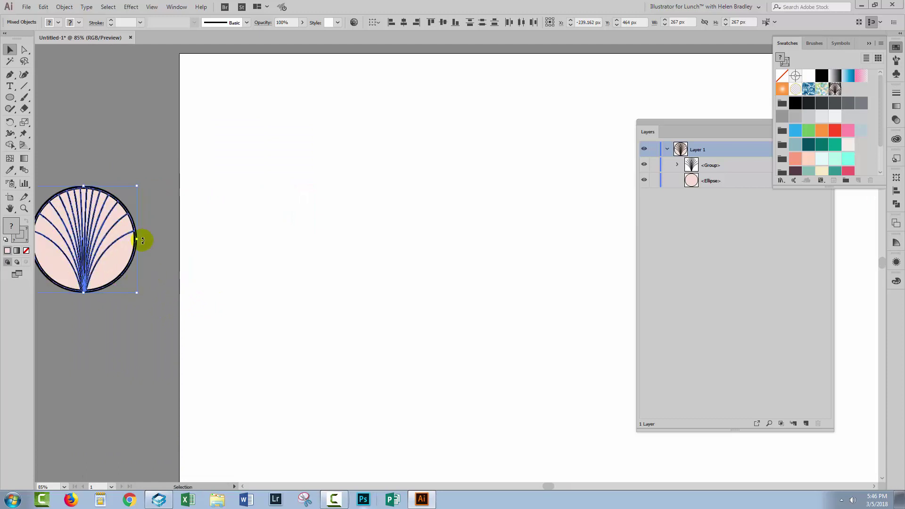
Create a 1920 × 1080 px rectangle with the Rectangle Tool
{"action": "left_click_drag", "start_coordinate": [12, 105], "coordinate": [29, 95]}
{"action": "left_click", "coordinate": [303, 168]}
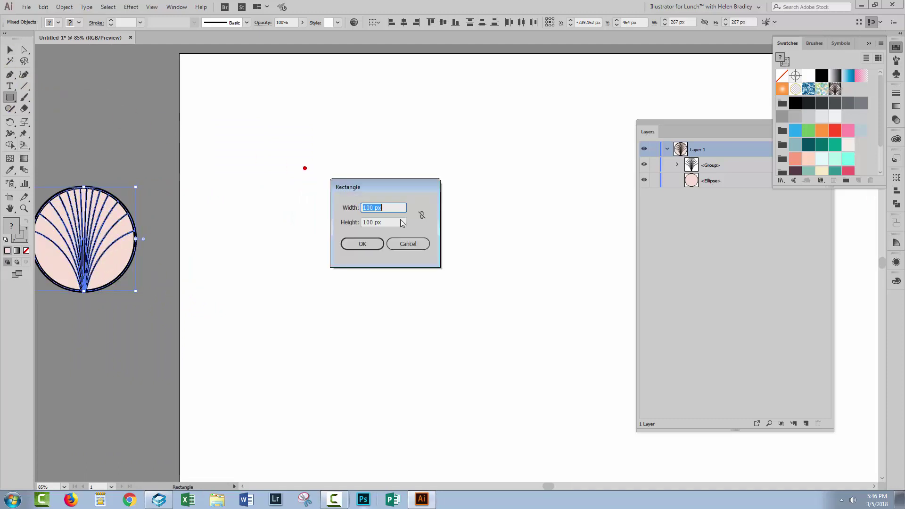
{"action": "type", "text": "1920"}
{"action": "left_click", "coordinate": [392, 220]}
{"action": "type", "text": "1080"}
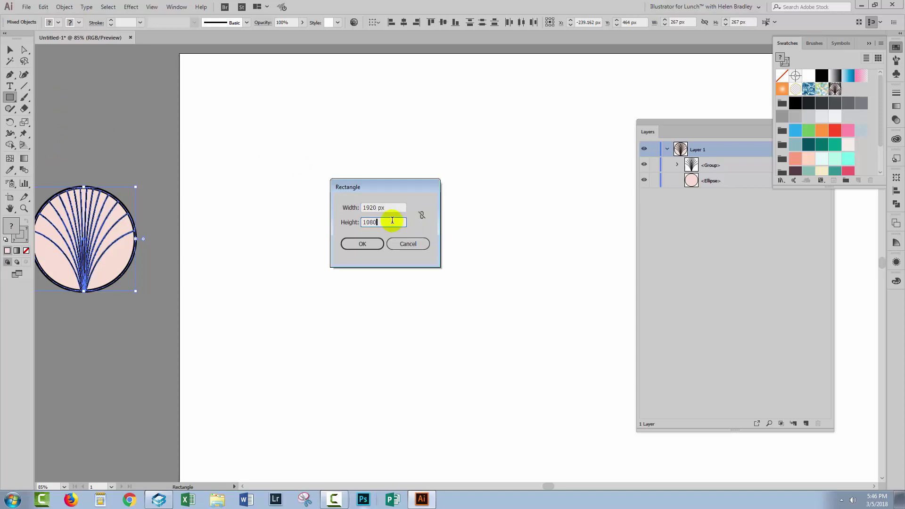
{"action": "left_click", "coordinate": [359, 245]}
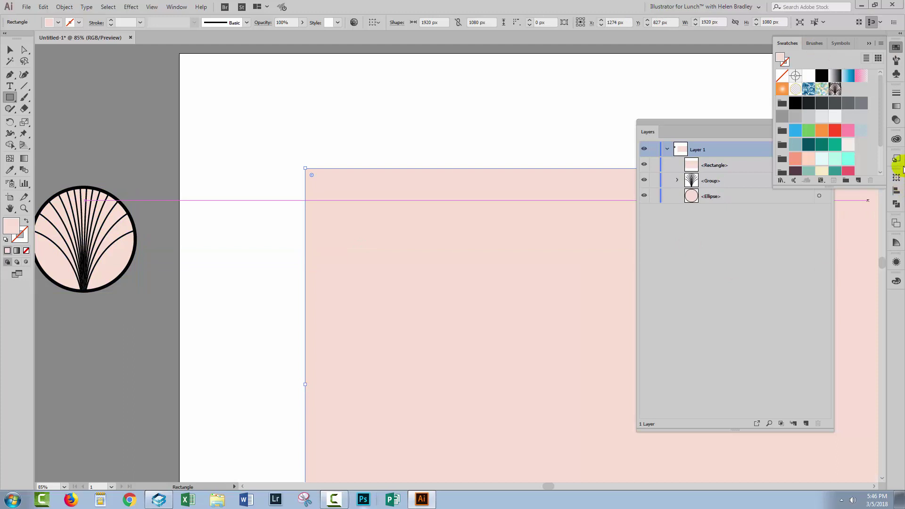
Centre the rectangle horizontally and vertically relative to the artboard
{"action": "left_click", "coordinate": [896, 190]}
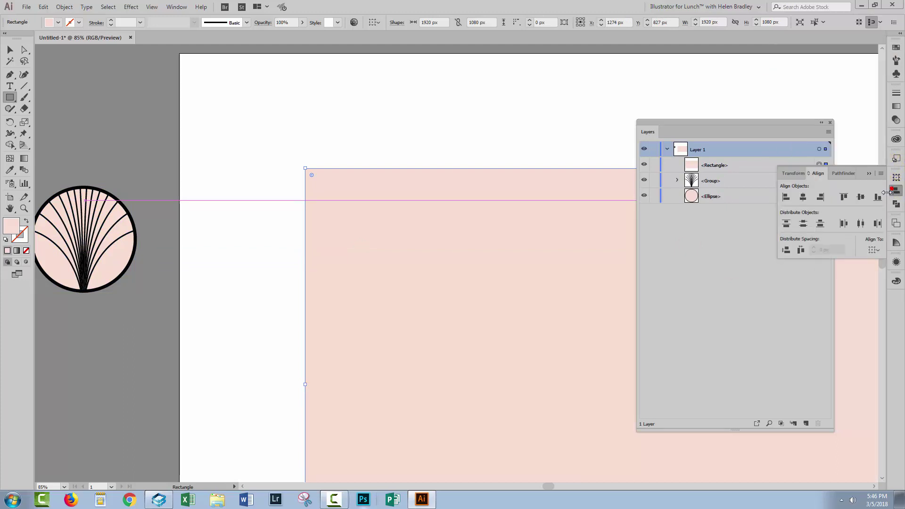
{"action": "left_click", "coordinate": [872, 251]}
{"action": "left_click", "coordinate": [846, 279]}
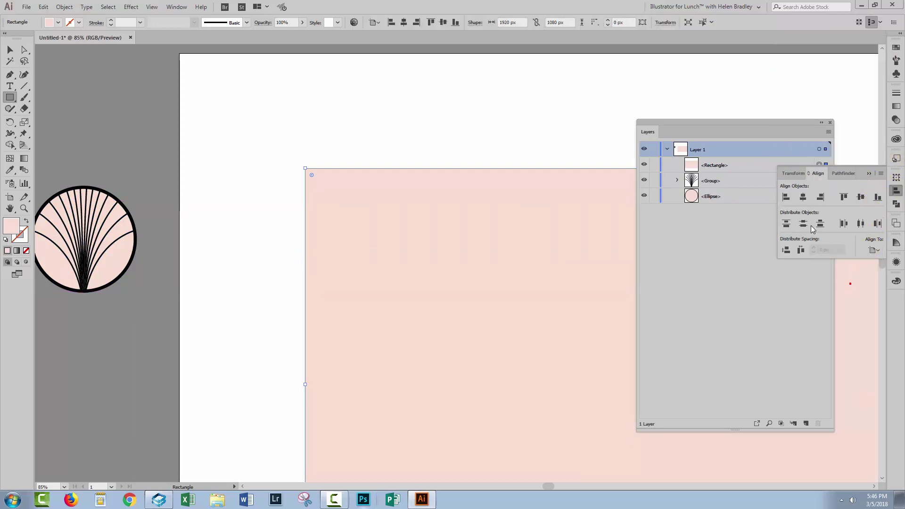
{"action": "left_click", "coordinate": [809, 198]}
{"action": "left_click", "coordinate": [860, 197]}
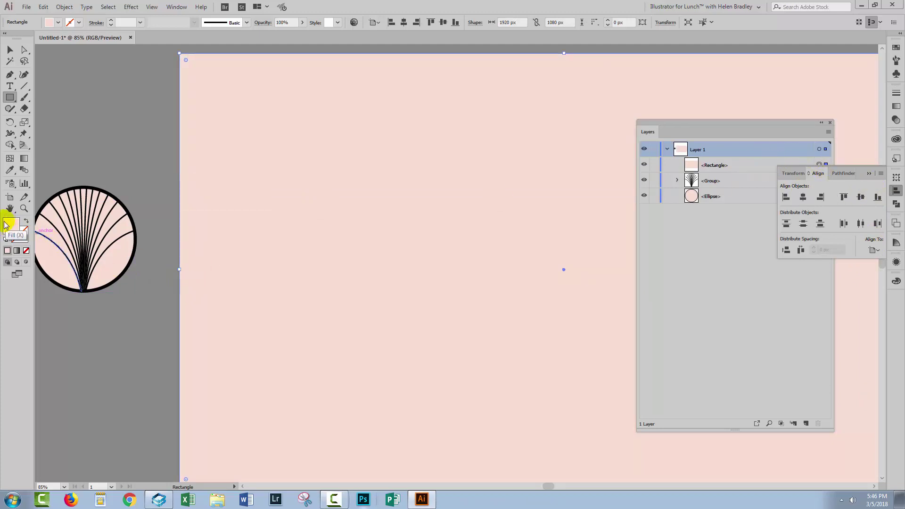
Fill the rectangle with the New Pattern swatch and fit the whole artboard in view
{"action": "left_click", "coordinate": [896, 48]}
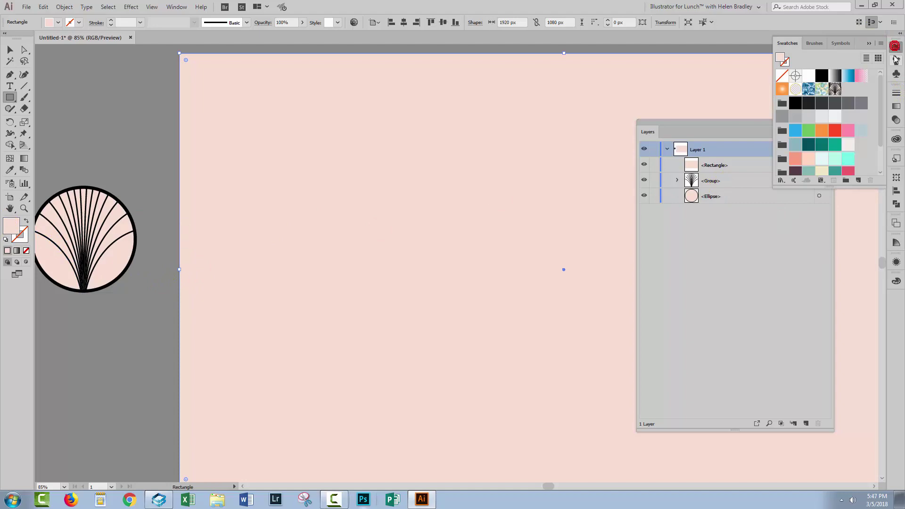
{"action": "left_click", "coordinate": [835, 89]}
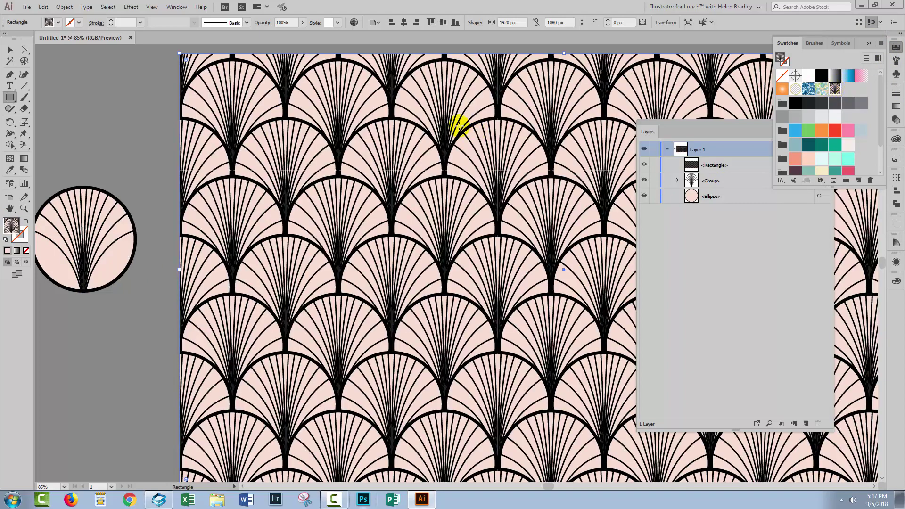
{"action": "key", "text": "ctrl+0"}
{"action": "left_click_drag", "start_coordinate": [765, 126], "coordinate": [721, 154]}
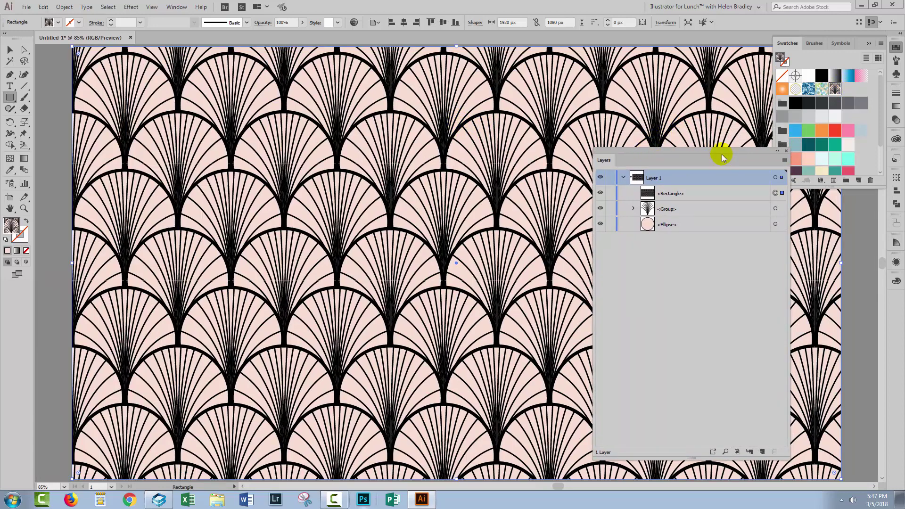
{"action": "left_click", "coordinate": [786, 151]}
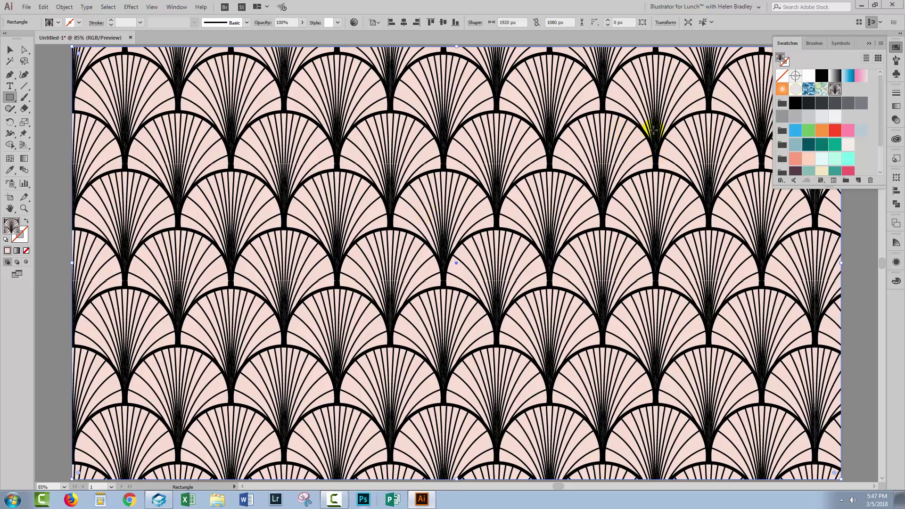
Retighten the pattern tile to 261 × 143 px and apply it to the rectangle
{"action": "double_click", "coordinate": [835, 88]}
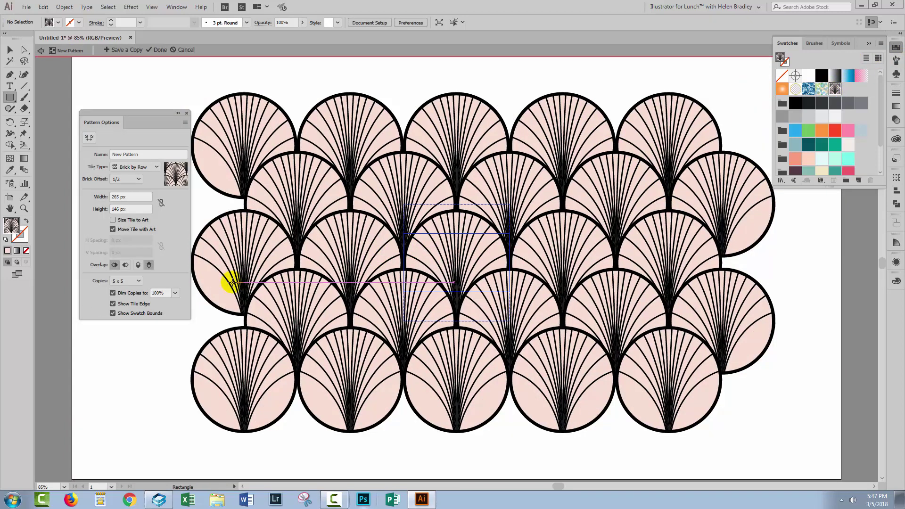
{"action": "left_click", "coordinate": [116, 208]}
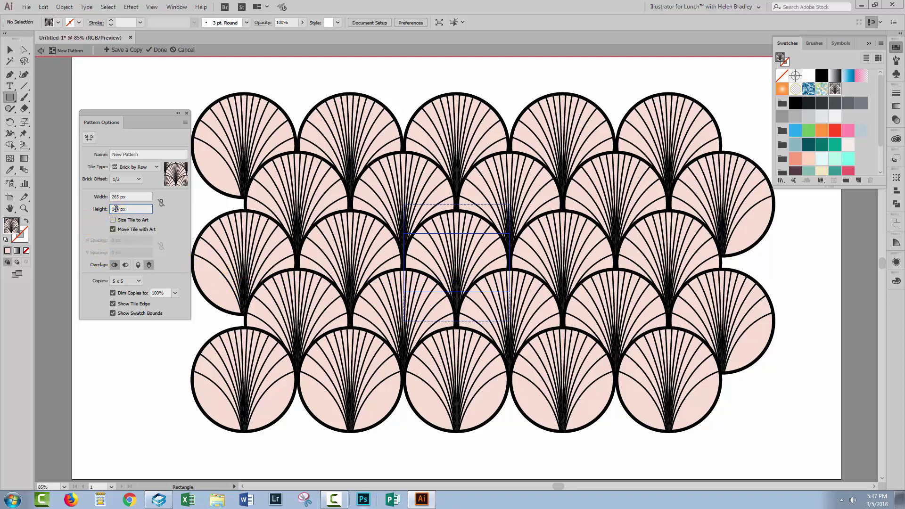
{"action": "key", "text": "Down"}
{"action": "key", "text": "Down"}
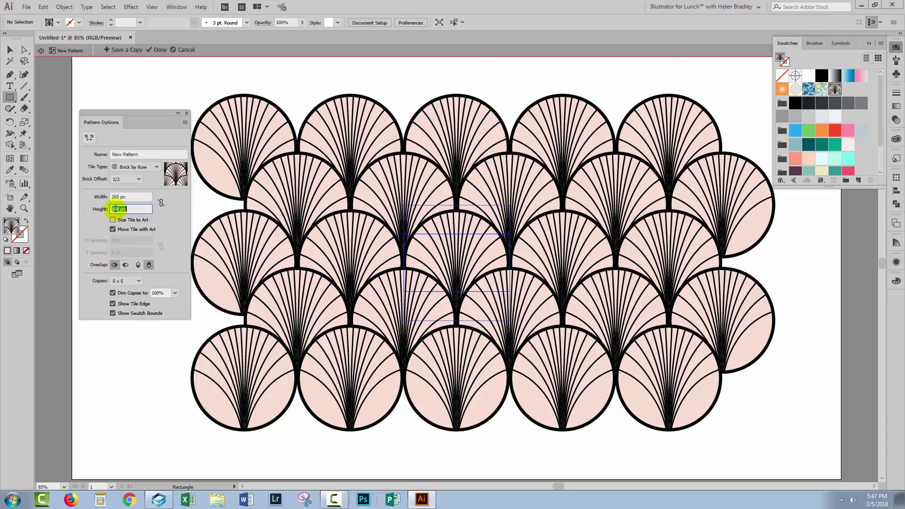
{"action": "key", "text": "Down"}
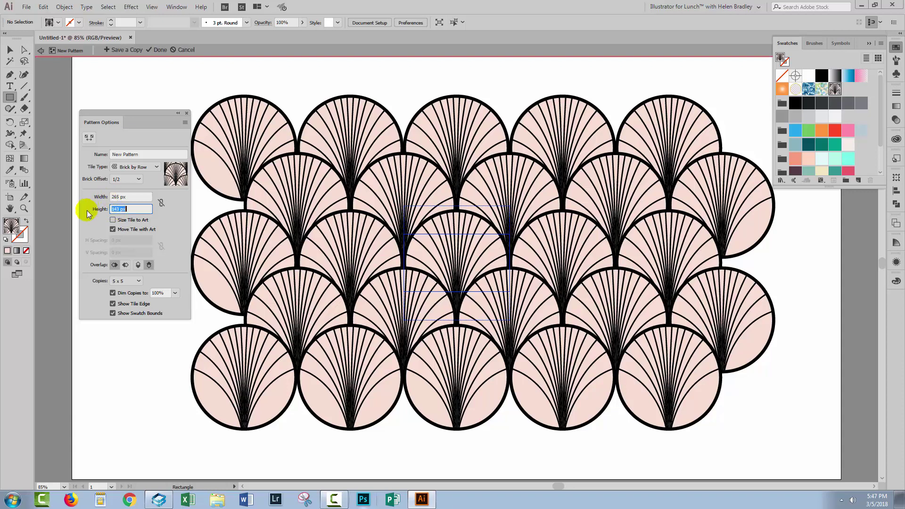
{"action": "left_click", "coordinate": [121, 196]}
{"action": "key", "text": "Down"}
{"action": "key", "text": "Down"}
{"action": "key", "text": "Down"}
{"action": "key", "text": "Down"}
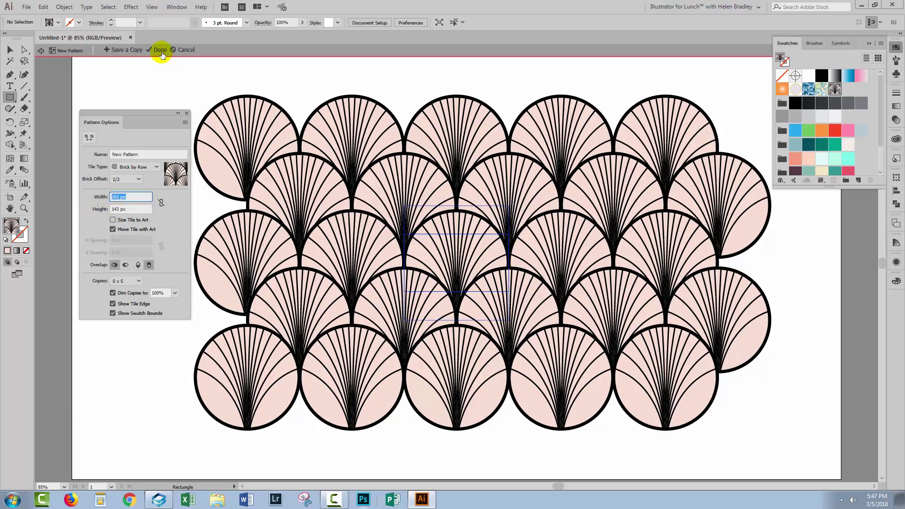
{"action": "left_click", "coordinate": [159, 49]}
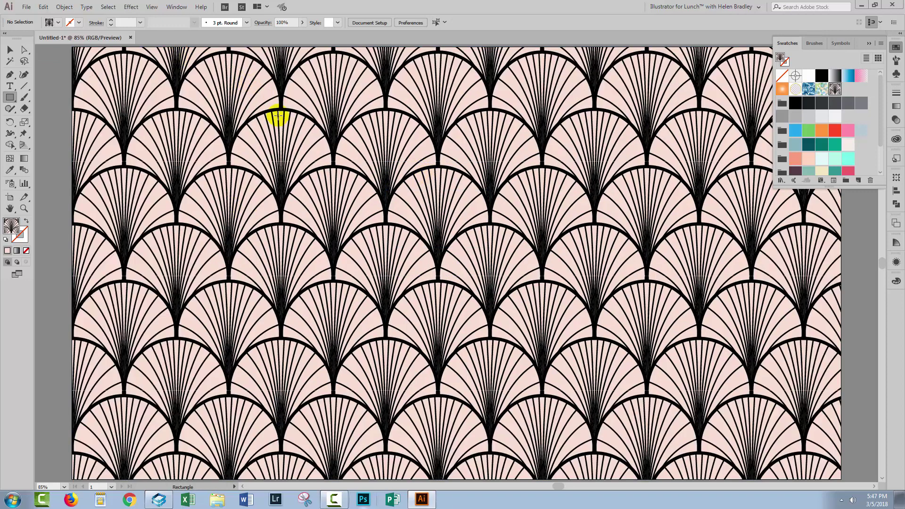